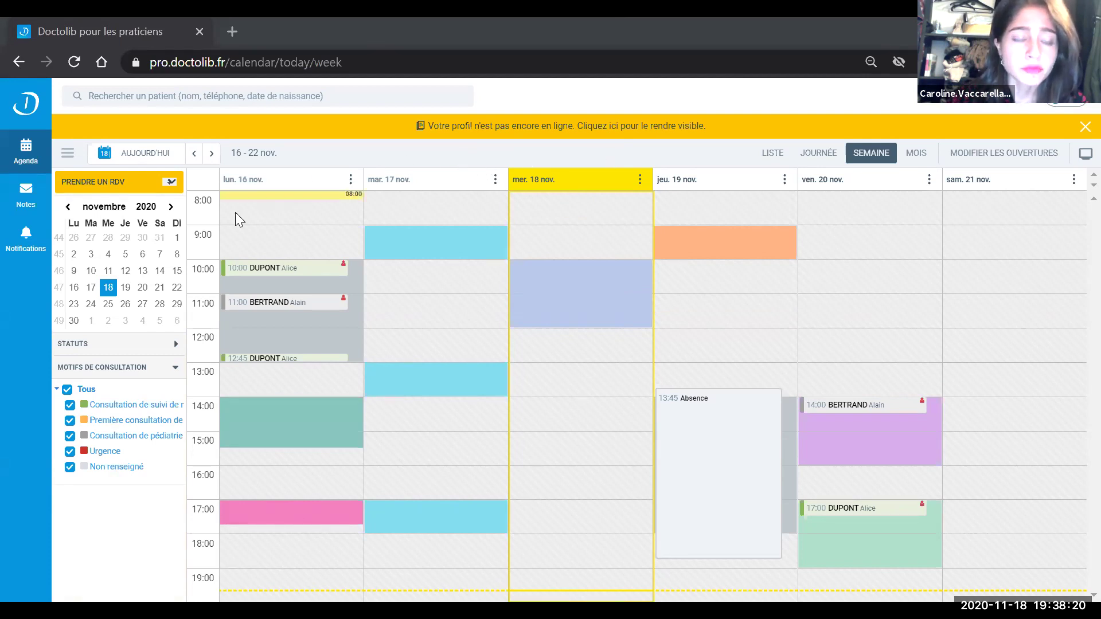
Step: Browse the agenda for the weeks of 23 and 30 November and return to the current week
{"action": "left_click", "coordinate": [74, 304]}
{"action": "left_click", "coordinate": [74, 323]}
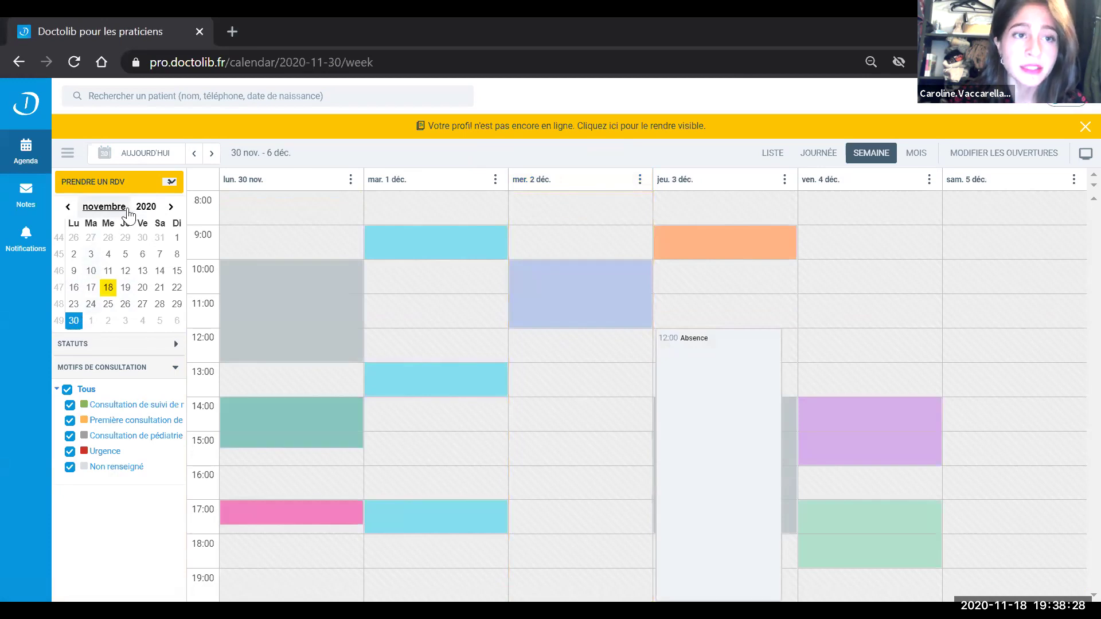
{"action": "left_click", "coordinate": [149, 163]}
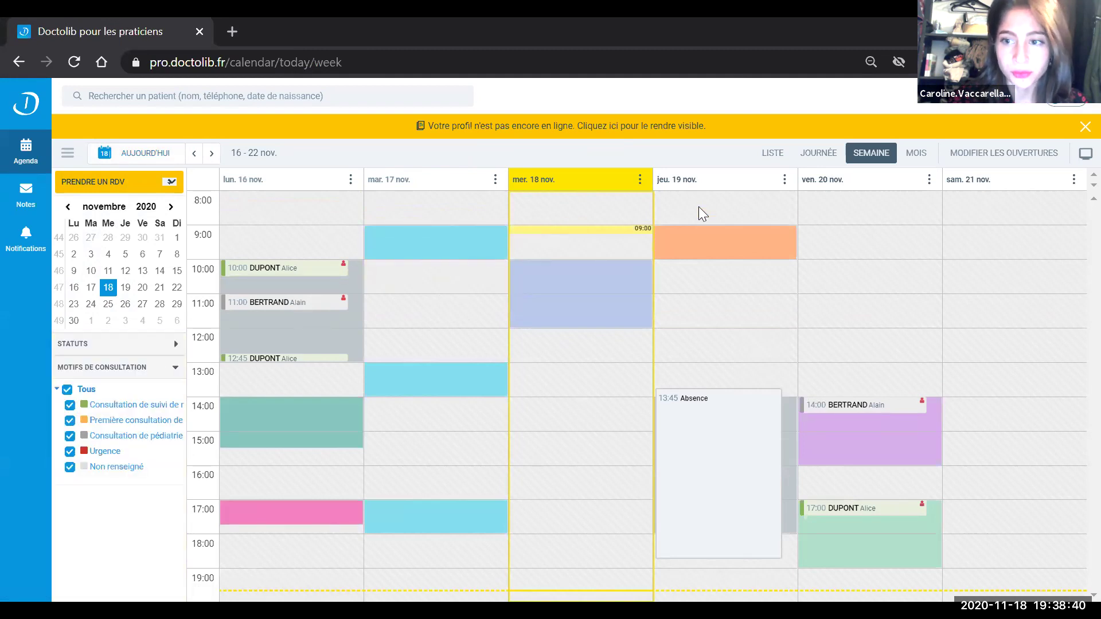
Step: Open the consultation location settings and review the practice's address, contact, access and secretariat opening-hour fields
{"action": "left_click", "coordinate": [1063, 108]}
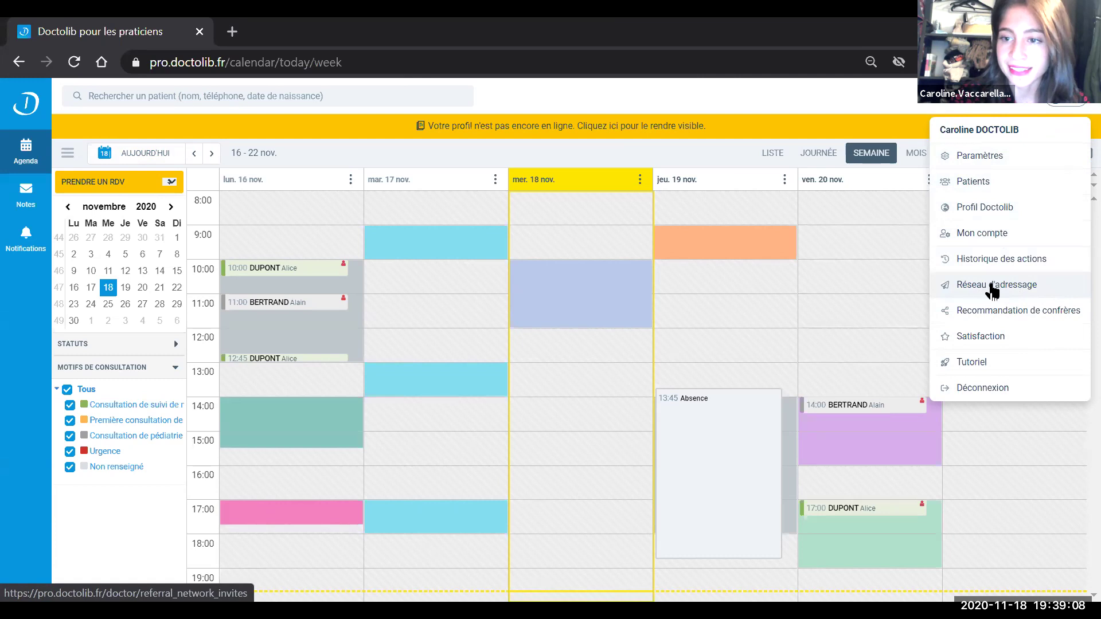
{"action": "left_click", "coordinate": [994, 170]}
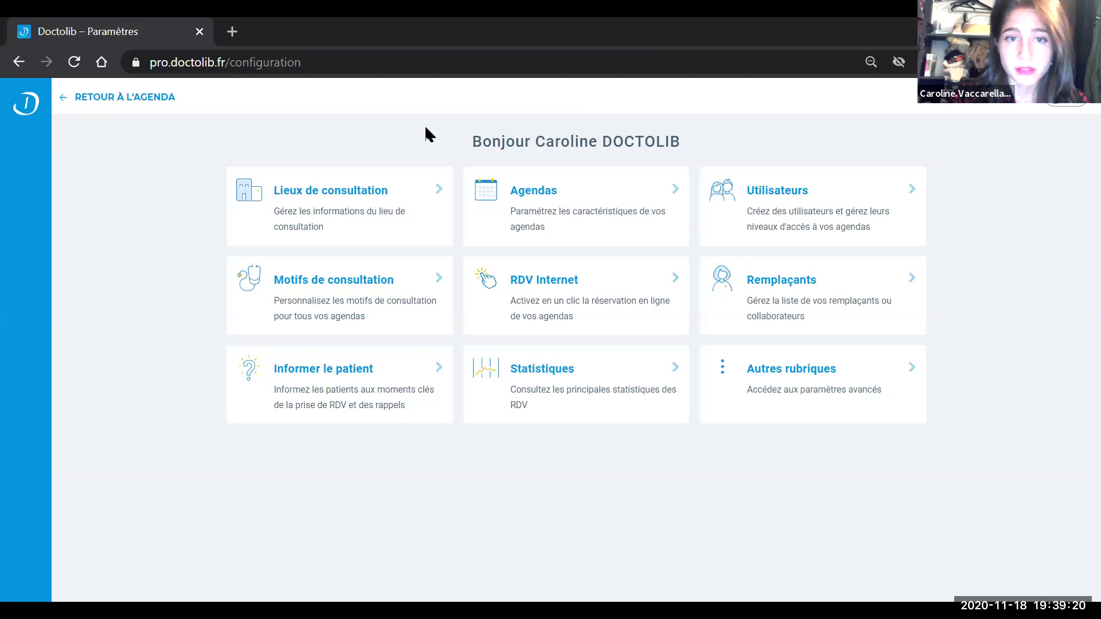
{"action": "left_click", "coordinate": [378, 207]}
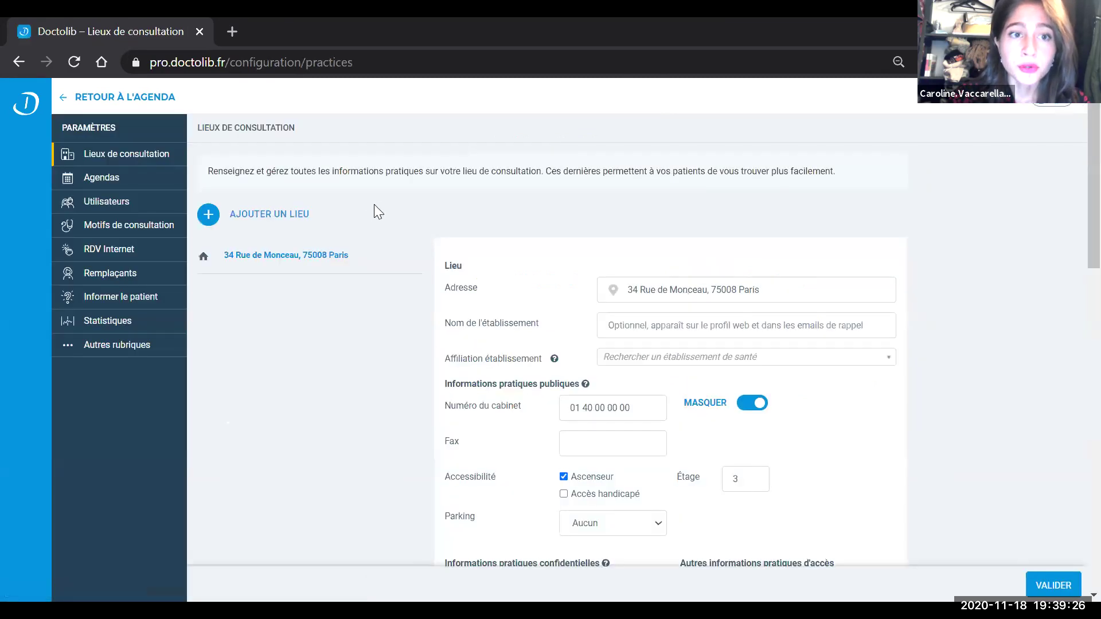
{"action": "scroll", "coordinate": [371, 211], "scroll_direction": "down", "scroll_amount": 1}
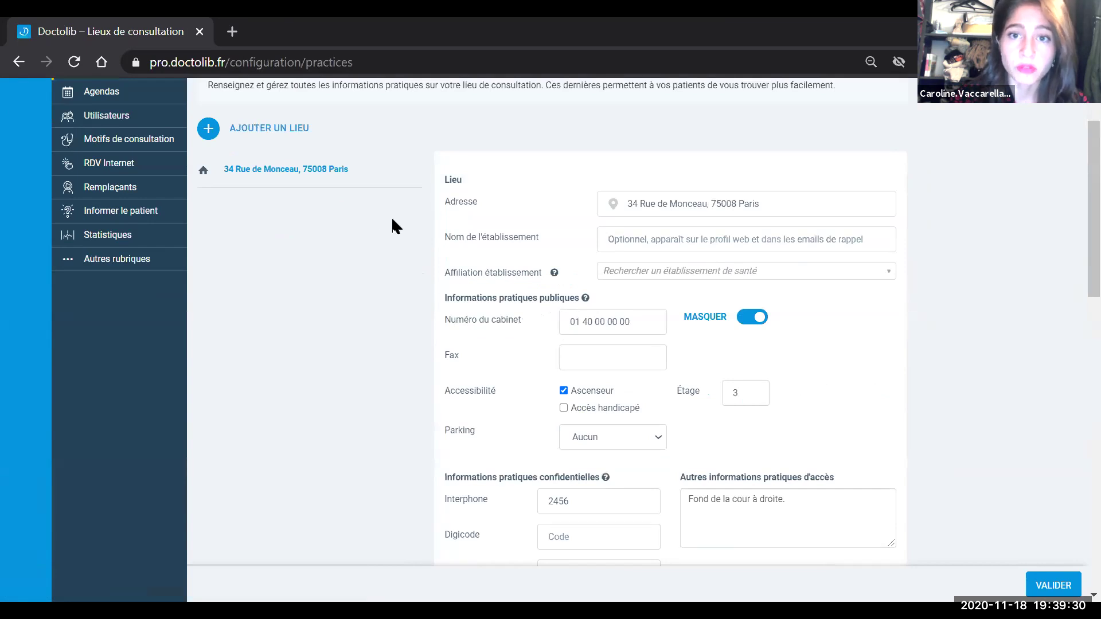
{"action": "scroll", "coordinate": [636, 216], "scroll_direction": "down", "scroll_amount": 1}
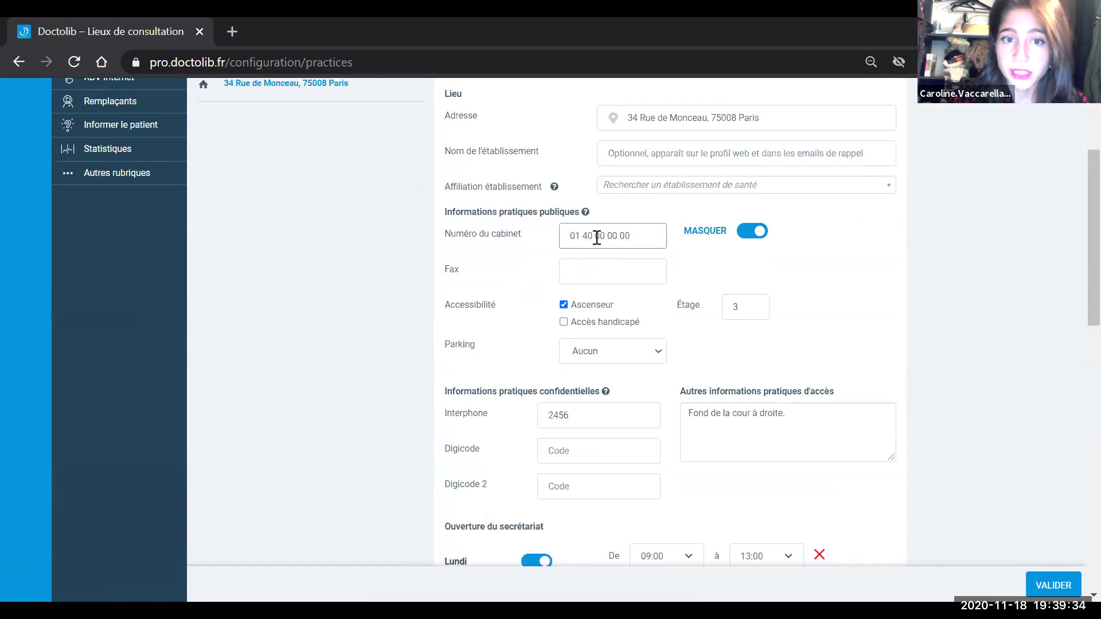
{"action": "scroll", "coordinate": [596, 236], "scroll_direction": "down", "scroll_amount": 1}
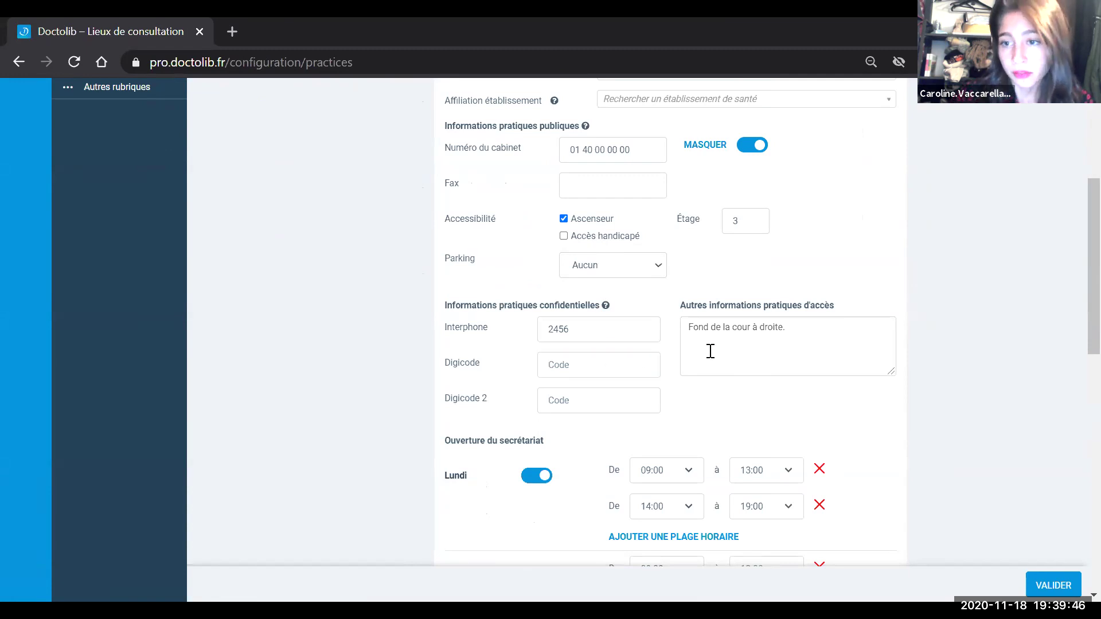
{"action": "scroll", "coordinate": [709, 351], "scroll_direction": "up", "scroll_amount": 5}
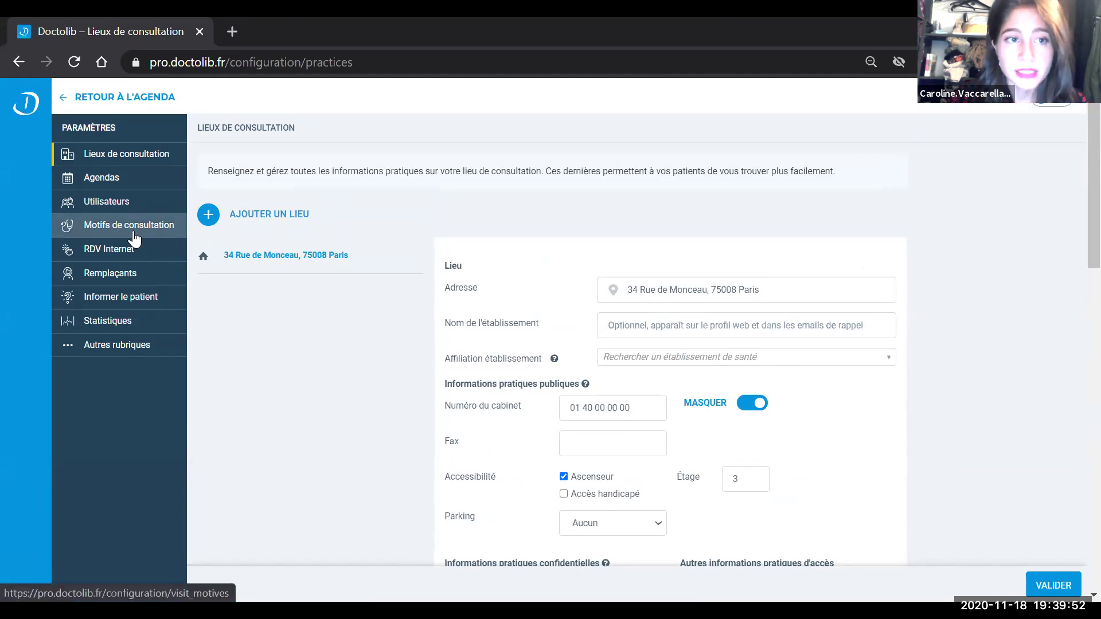
Step: Review the consultation reasons' duration, minimum and maximum delay and online booking options, and return to the agenda
{"action": "left_click", "coordinate": [135, 237]}
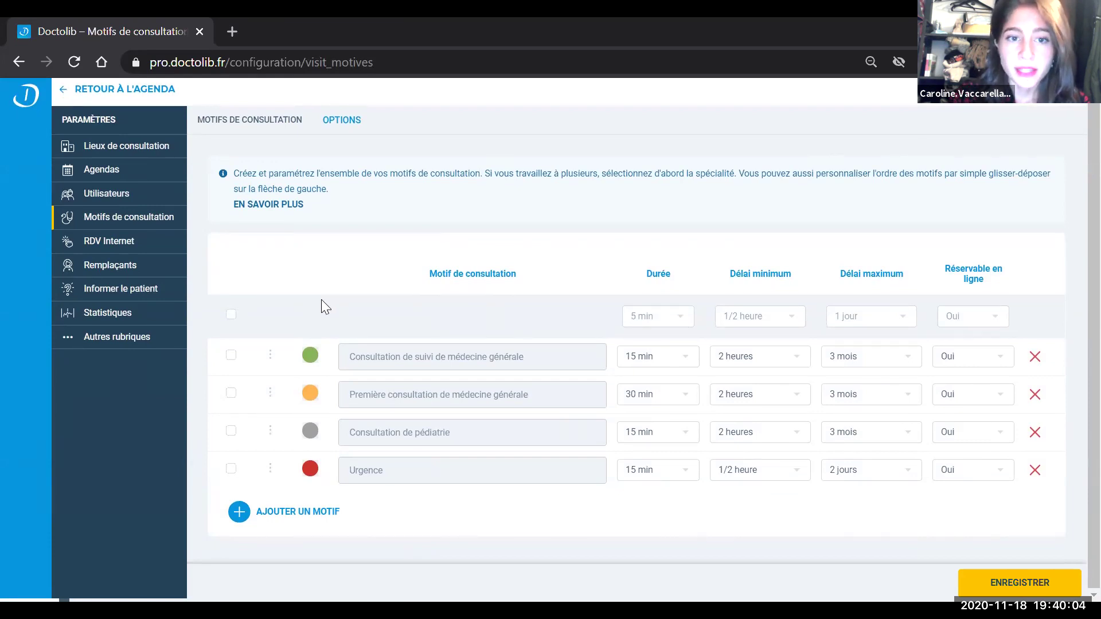
{"action": "mouse_move", "coordinate": [383, 358]}
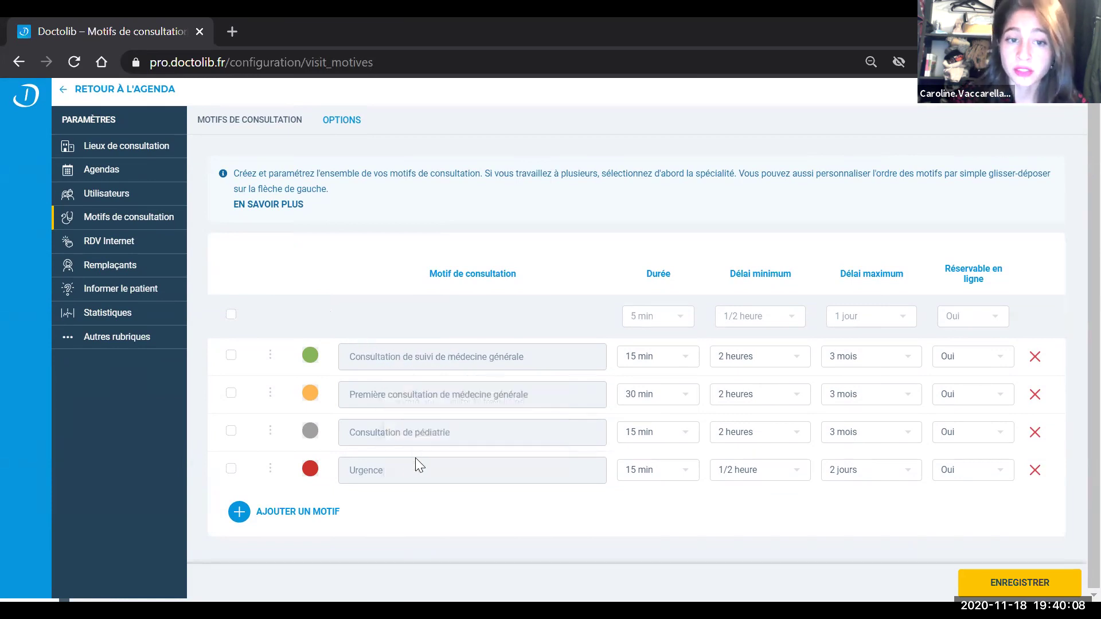
{"action": "left_click", "coordinate": [654, 476]}
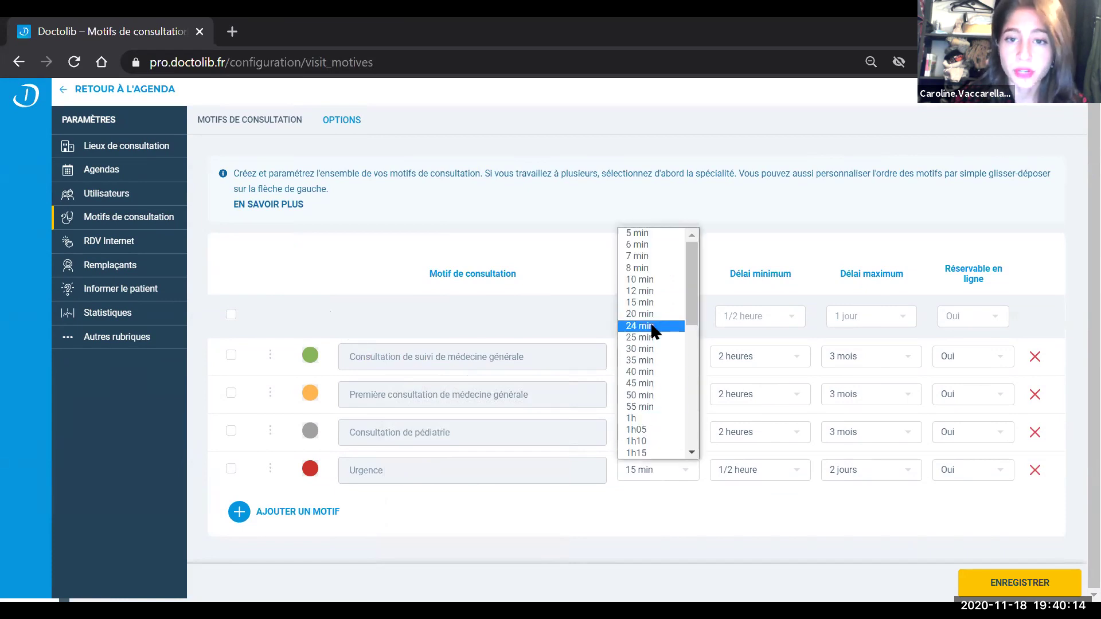
{"action": "left_click", "coordinate": [667, 504]}
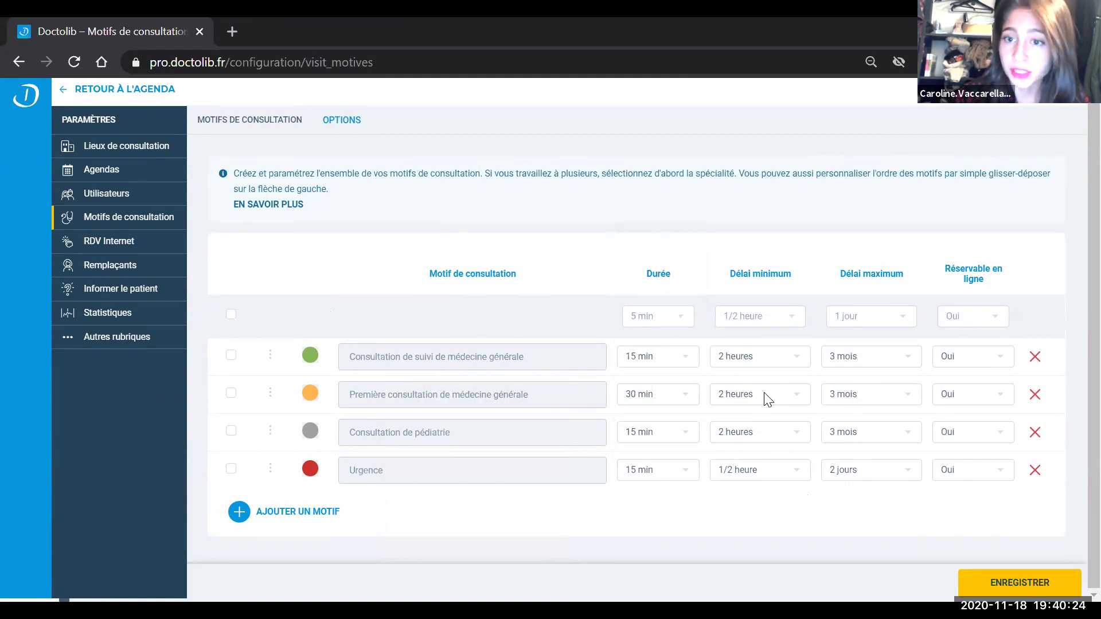
{"action": "left_click", "coordinate": [835, 397]}
{"action": "left_click", "coordinate": [845, 522]}
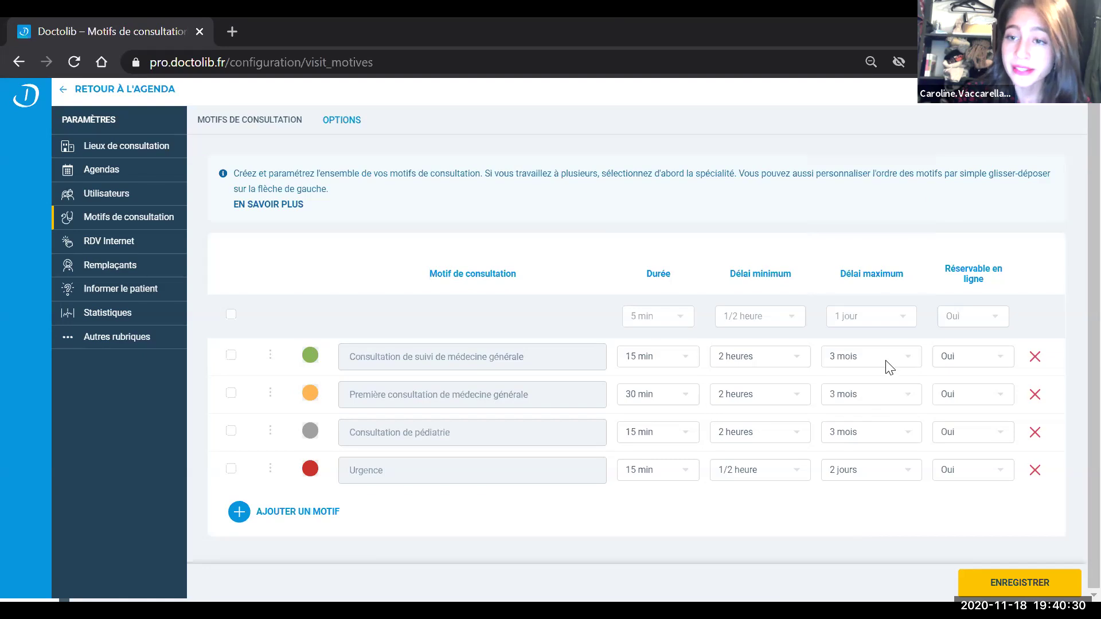
{"action": "left_click", "coordinate": [945, 357]}
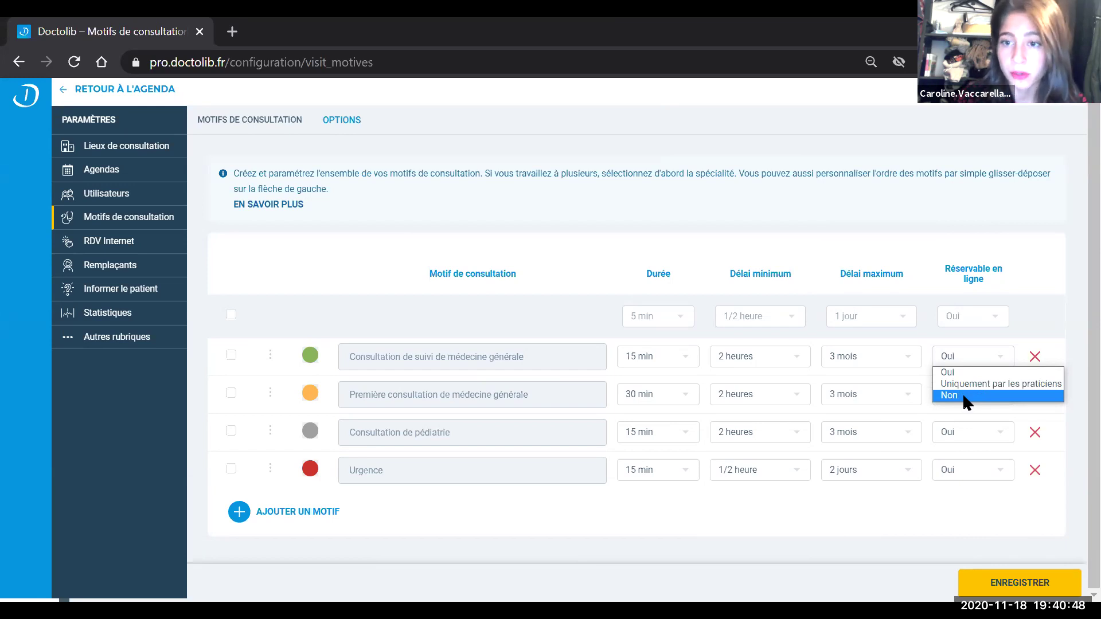
{"action": "left_click", "coordinate": [881, 253]}
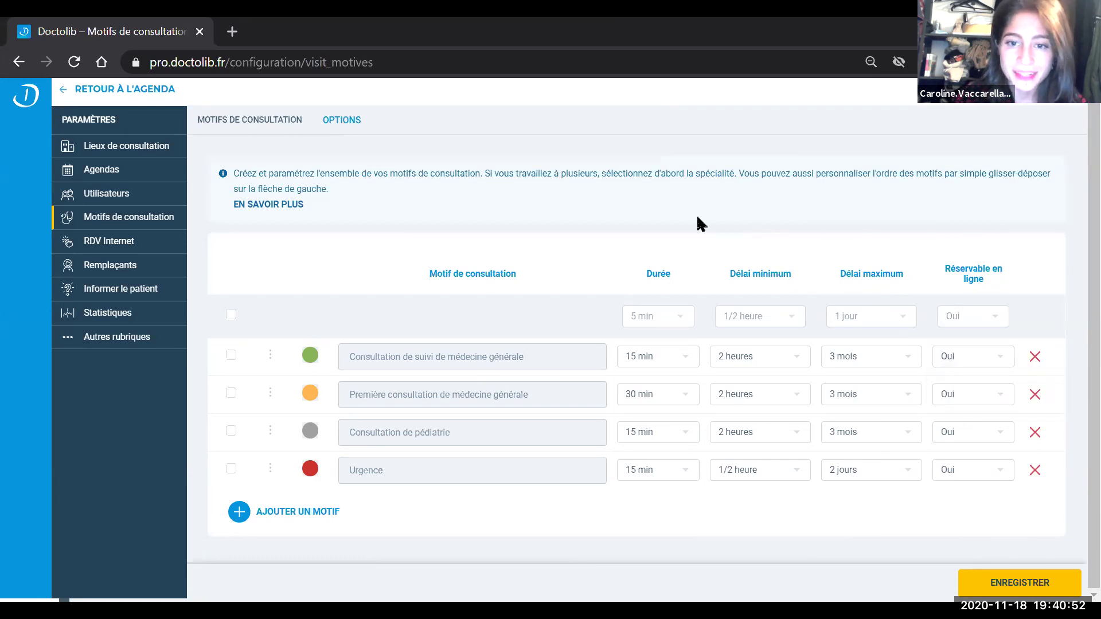
{"action": "left_click", "coordinate": [148, 98]}
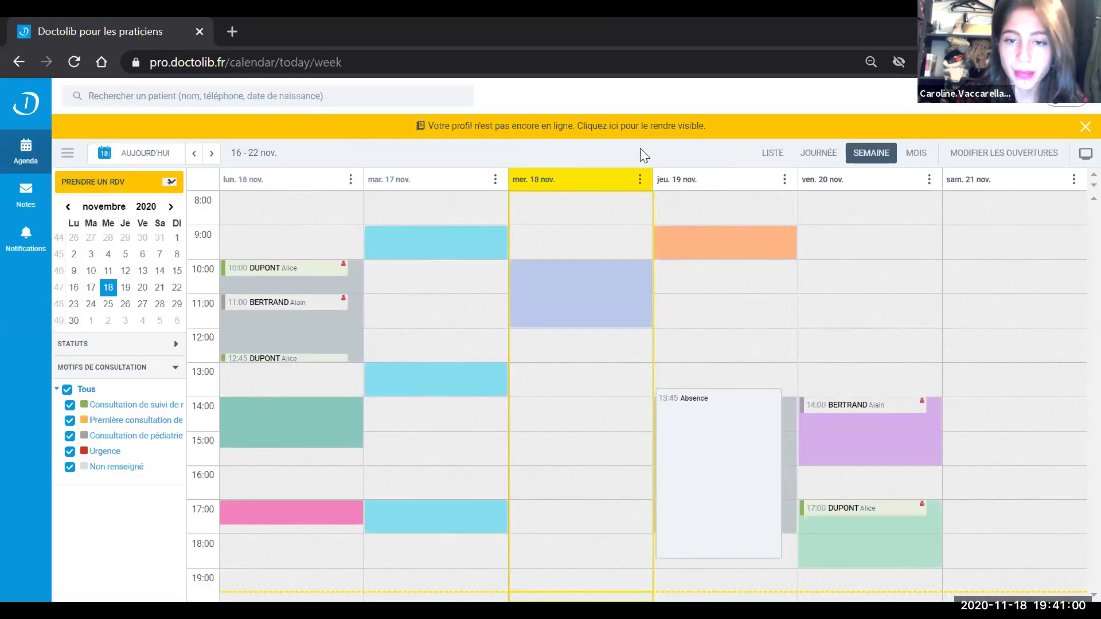
Step: Open the opening-period editor, examine the details of the recurring and exceptional openings across the week, and return to the agenda
{"action": "left_click", "coordinate": [997, 162]}
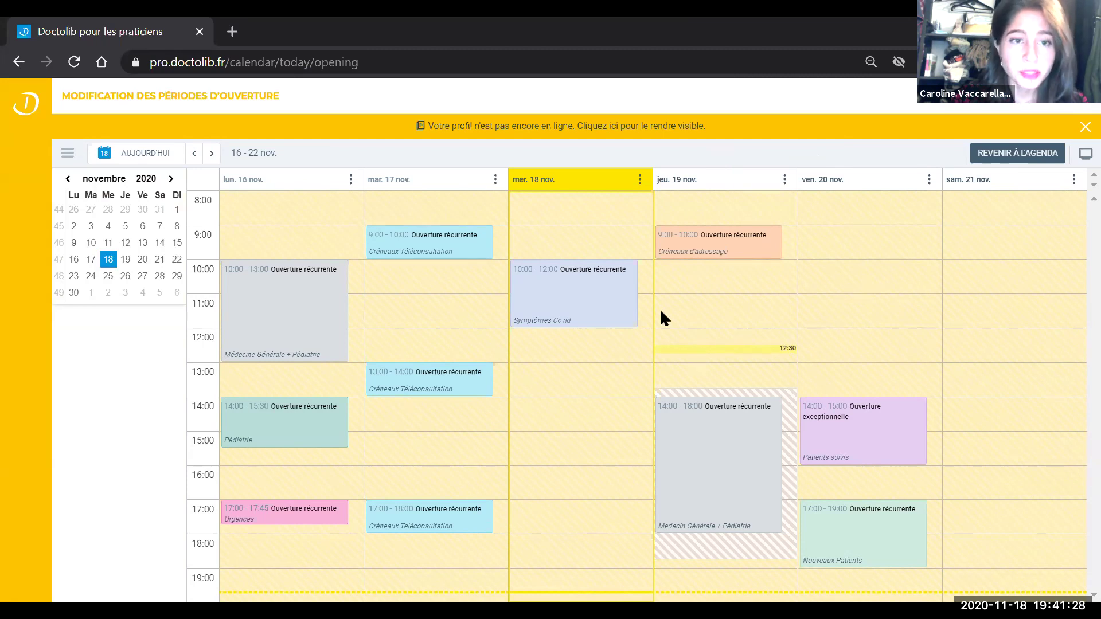
{"action": "mouse_move", "coordinate": [247, 312]}
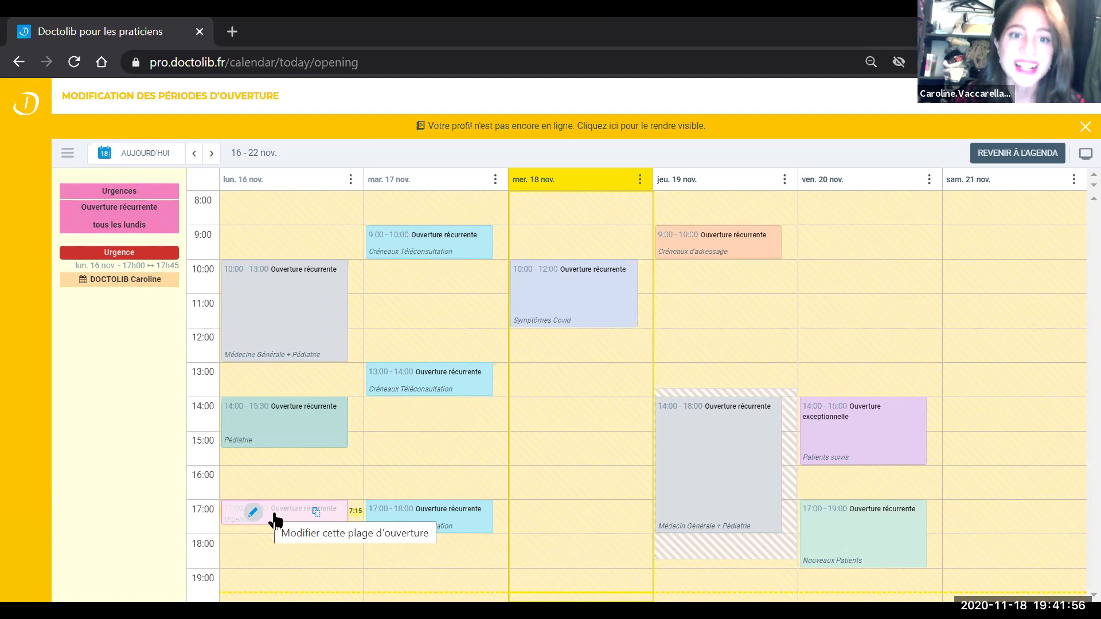
{"action": "mouse_move", "coordinate": [432, 248]}
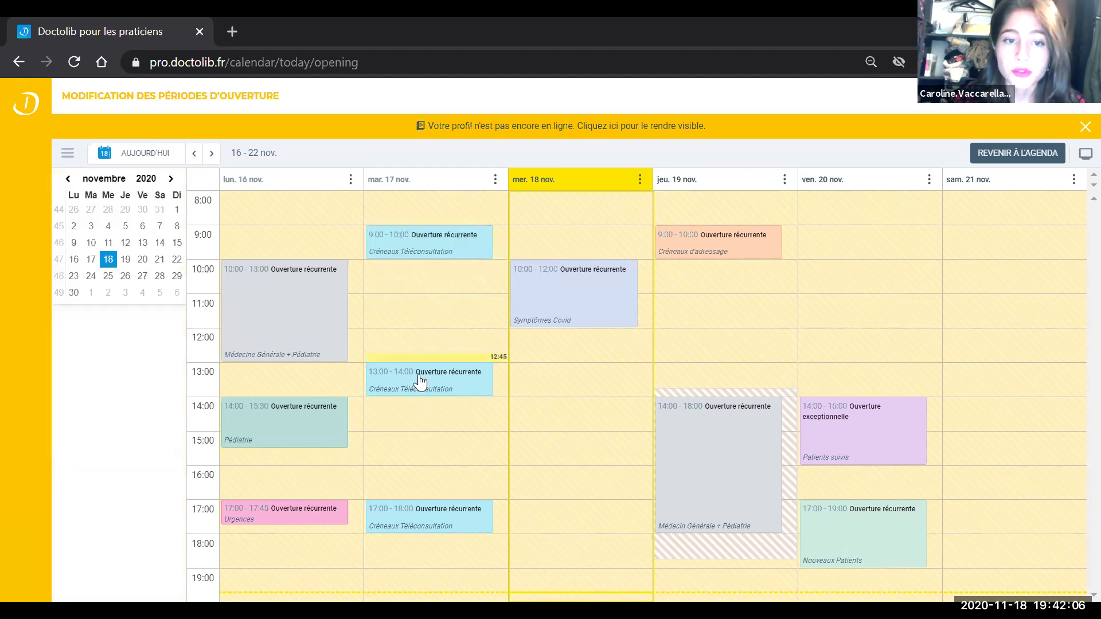
{"action": "mouse_move", "coordinate": [420, 380]}
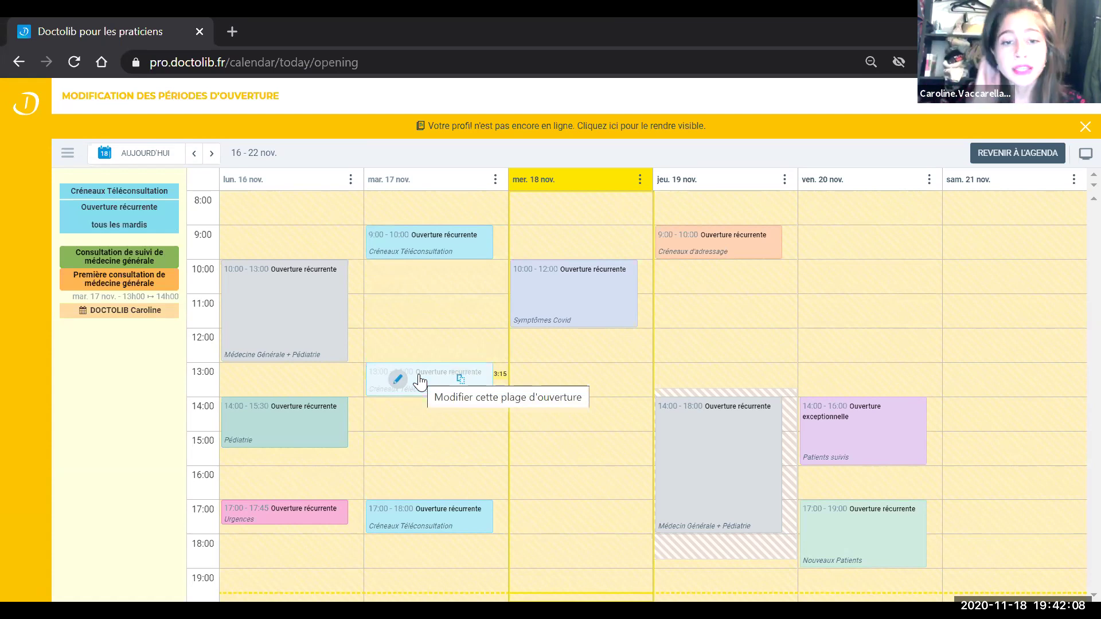
{"action": "mouse_move", "coordinate": [435, 523]}
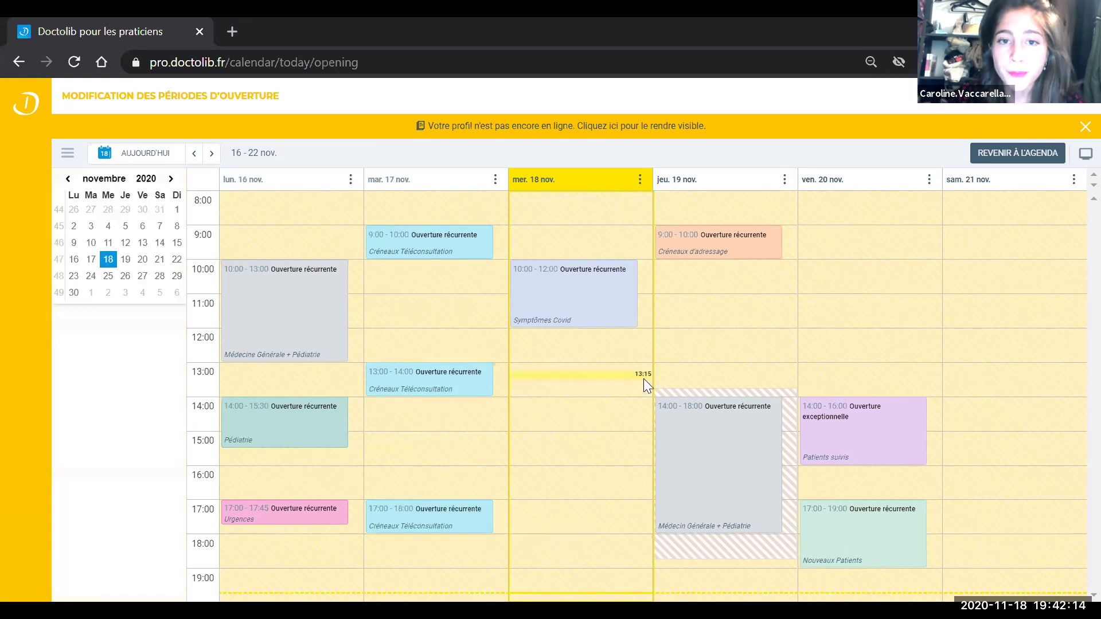
{"action": "mouse_move", "coordinate": [567, 318]}
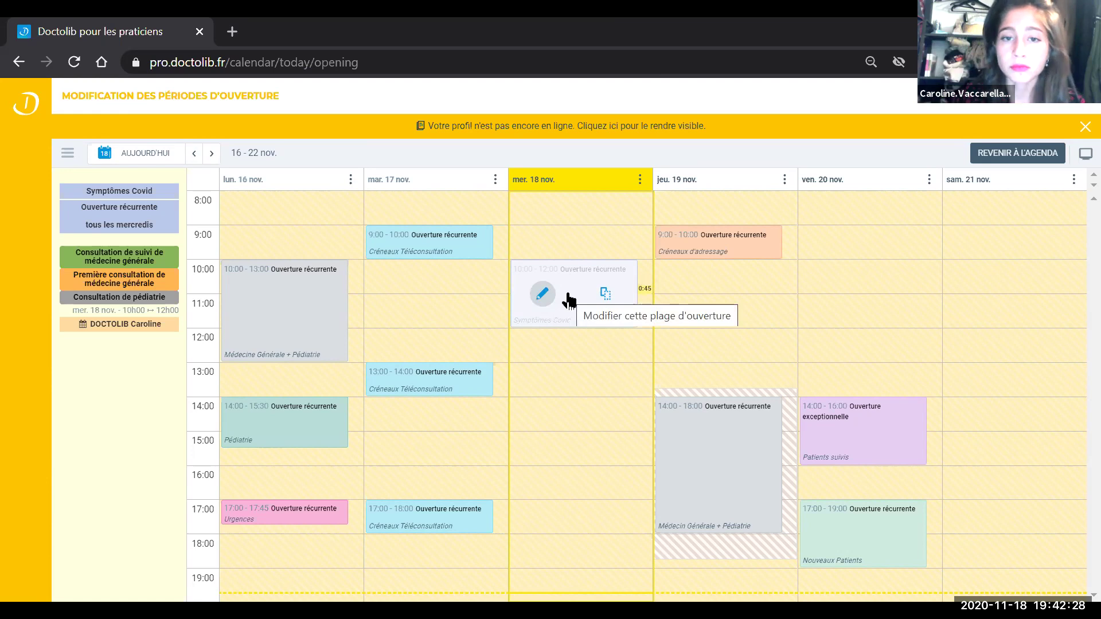
{"action": "mouse_move", "coordinate": [717, 251]}
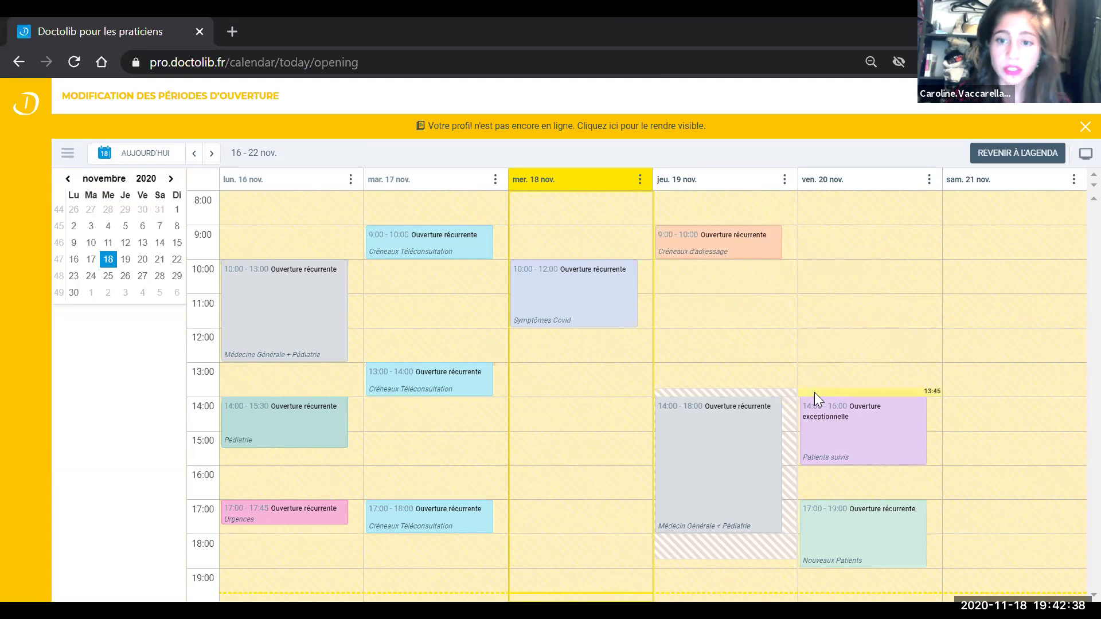
{"action": "mouse_move", "coordinate": [848, 416]}
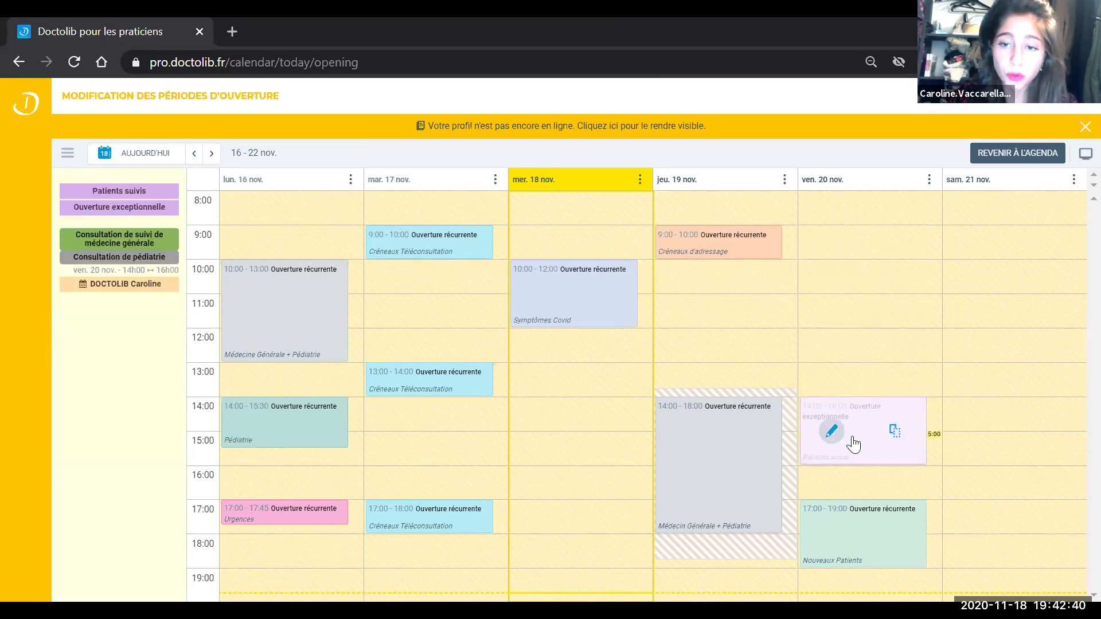
{"action": "mouse_move", "coordinate": [857, 526]}
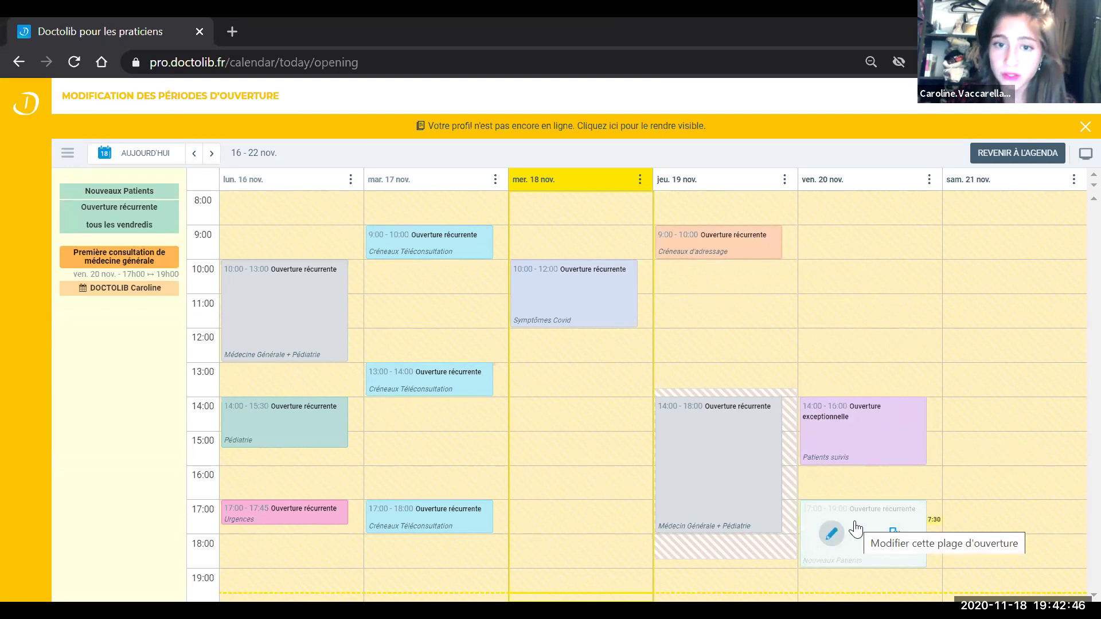
{"action": "left_click", "coordinate": [986, 154]}
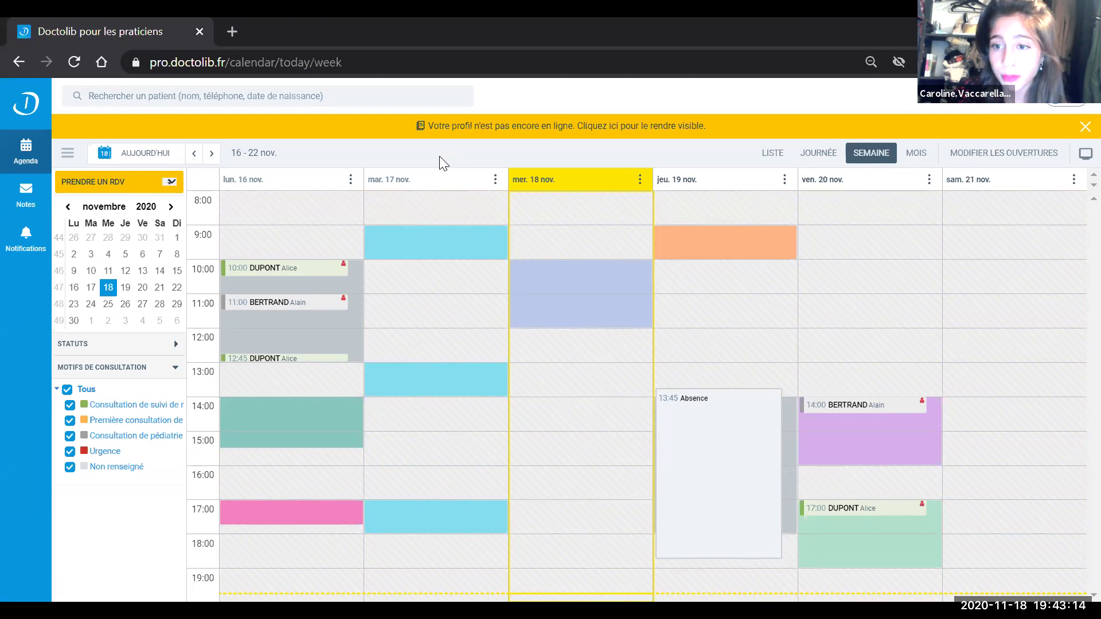
Step: Start a "Consultation de suivi de médecine générale" appointment on Thursday 19 November 2020 at 09:00 and begin entering the patient's surname
{"action": "left_click", "coordinate": [132, 183]}
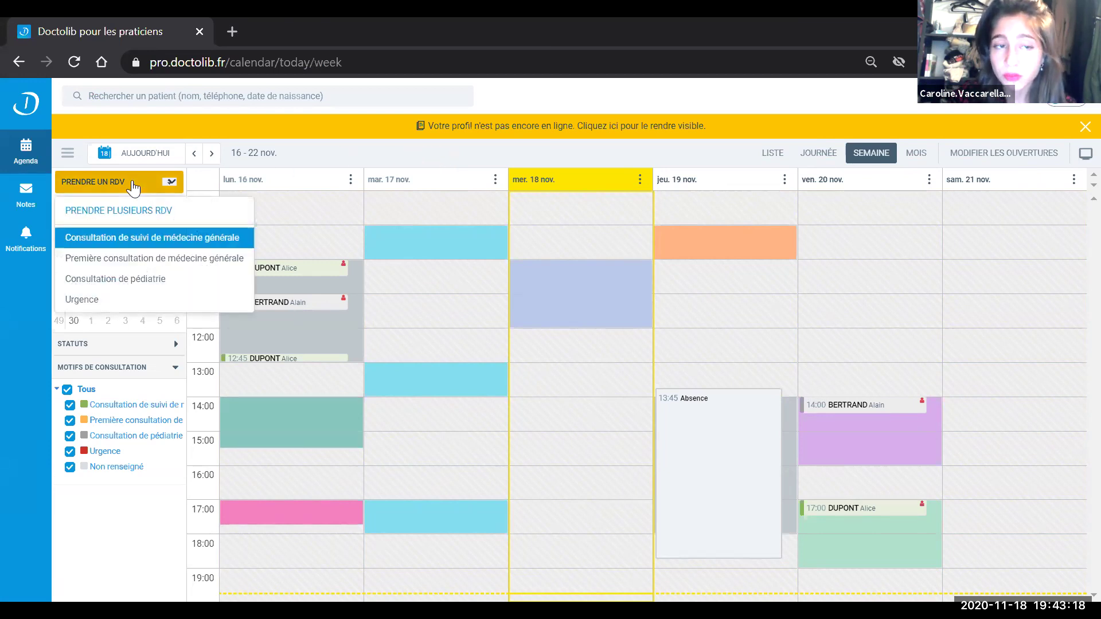
{"action": "left_click", "coordinate": [147, 239]}
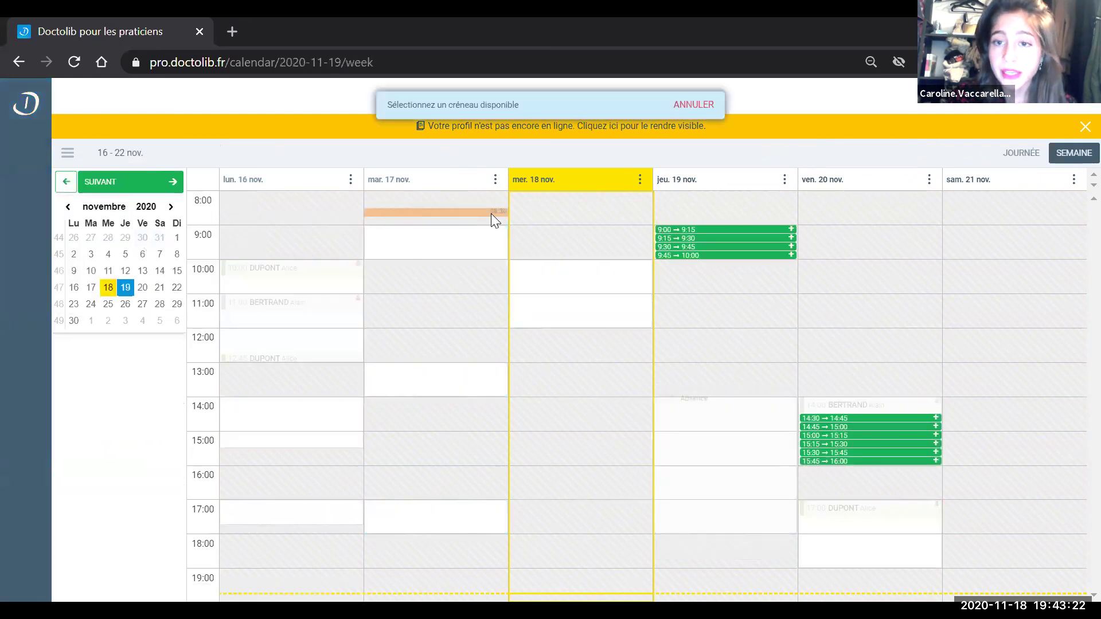
{"action": "left_click", "coordinate": [682, 231]}
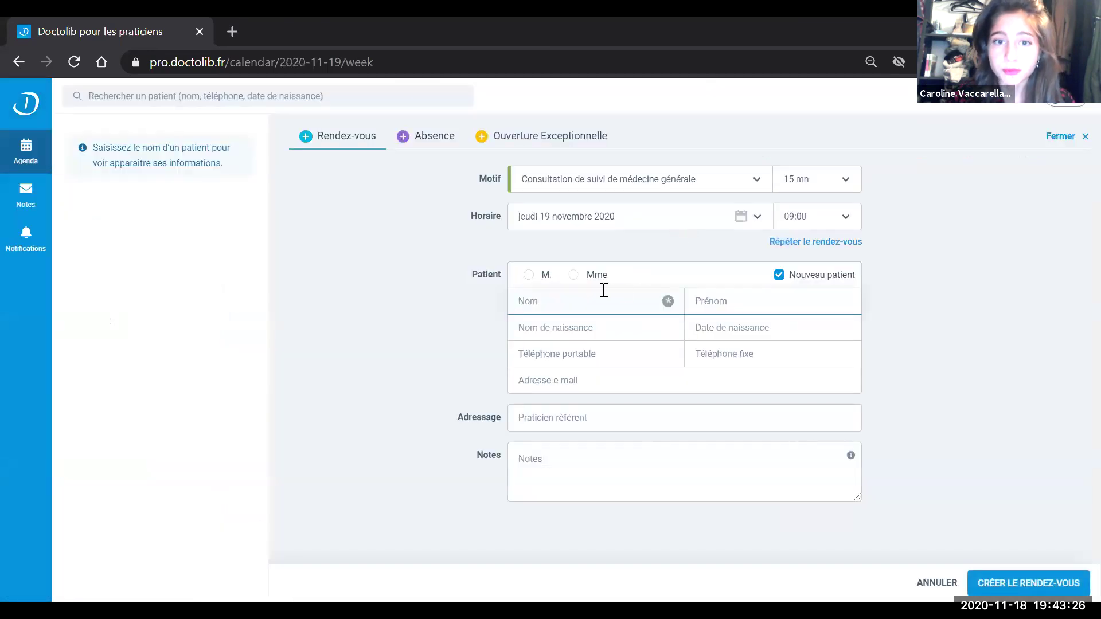
{"action": "type", "text": "DOC"}
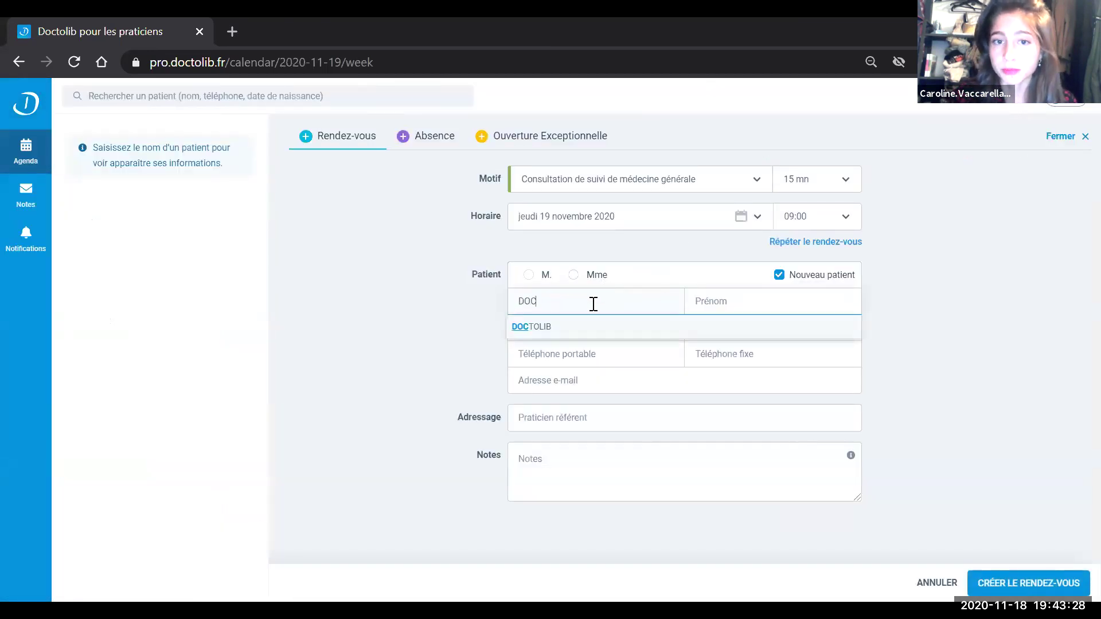
Step: Start an appointment directly from the agenda on Monday 16 November at 11:45, begin entering the patient's surname, and cancel it
{"action": "left_click", "coordinate": [419, 384]}
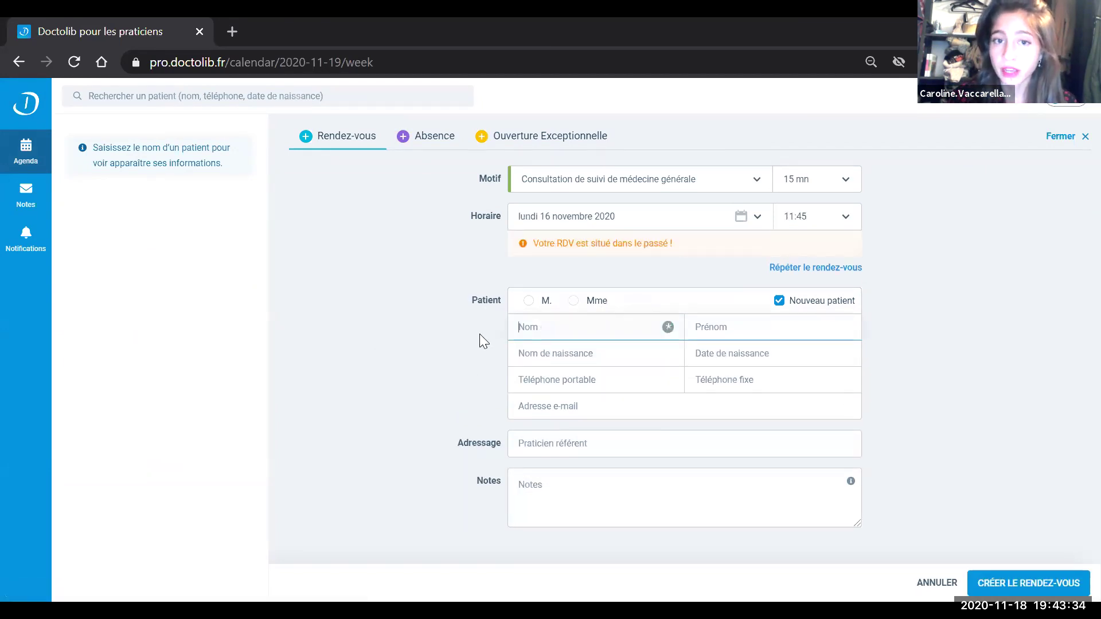
{"action": "type", "text": "DOC"}
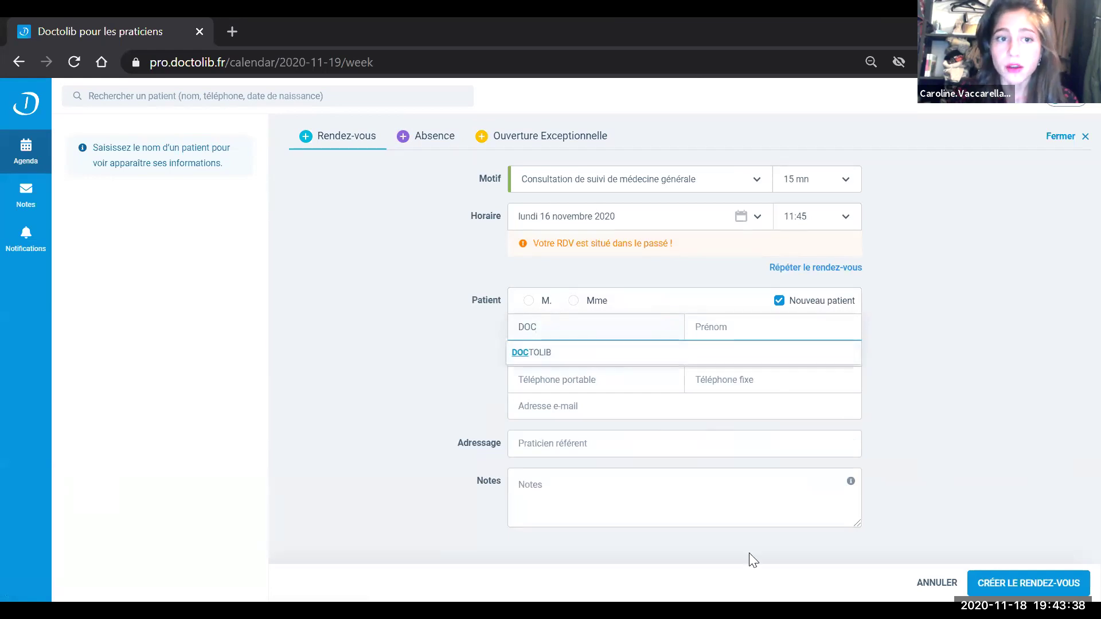
{"action": "left_click", "coordinate": [937, 583]}
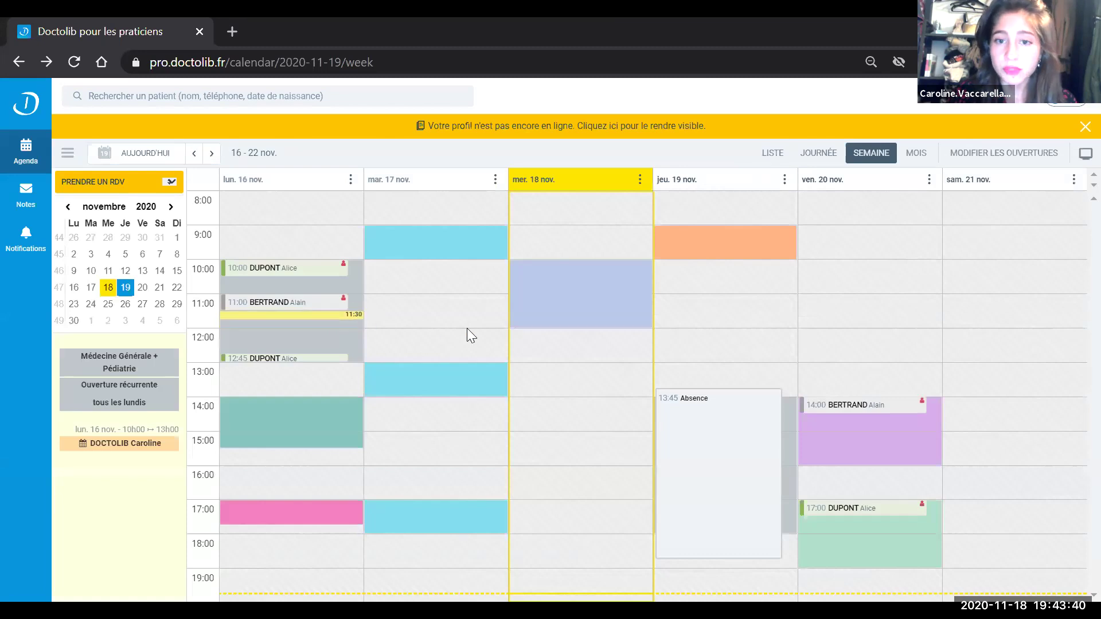
{"action": "mouse_move", "coordinate": [693, 433]}
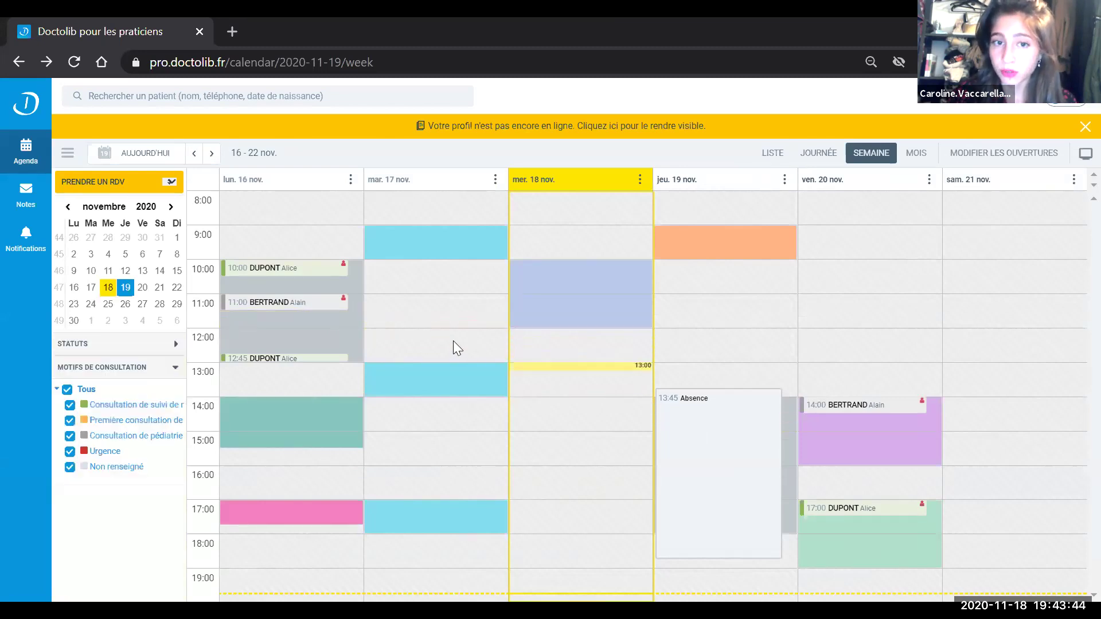
Step: Create an absence on Tuesday 17 November 2020 from 12:15 to 14:45, without repetition
{"action": "left_click_drag", "start_coordinate": [462, 359], "coordinate": [460, 417]}
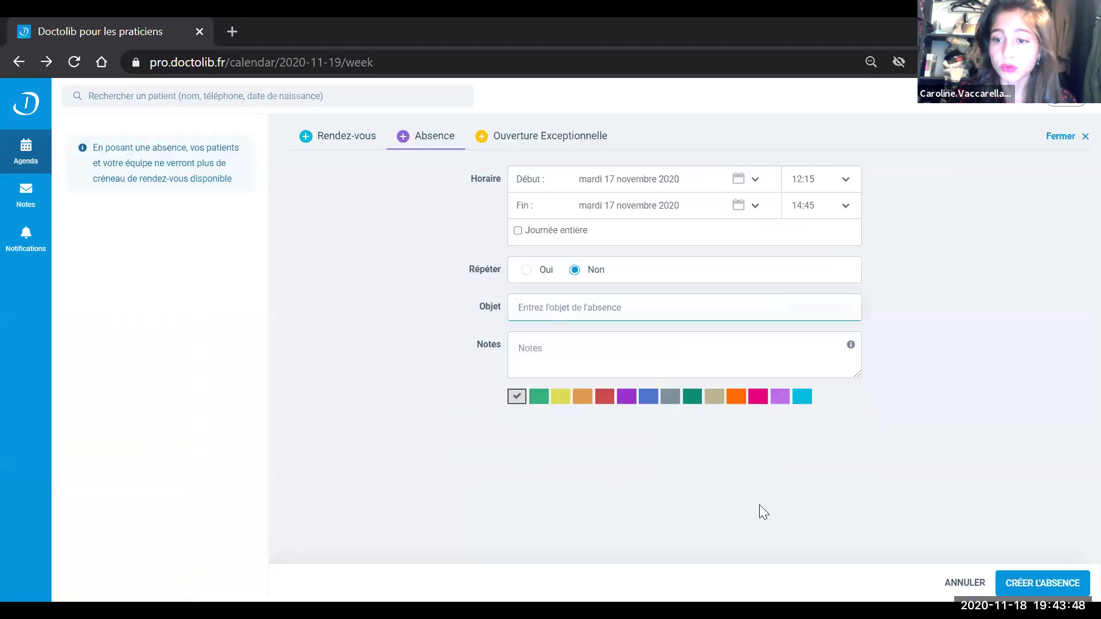
{"action": "left_click", "coordinate": [1032, 583]}
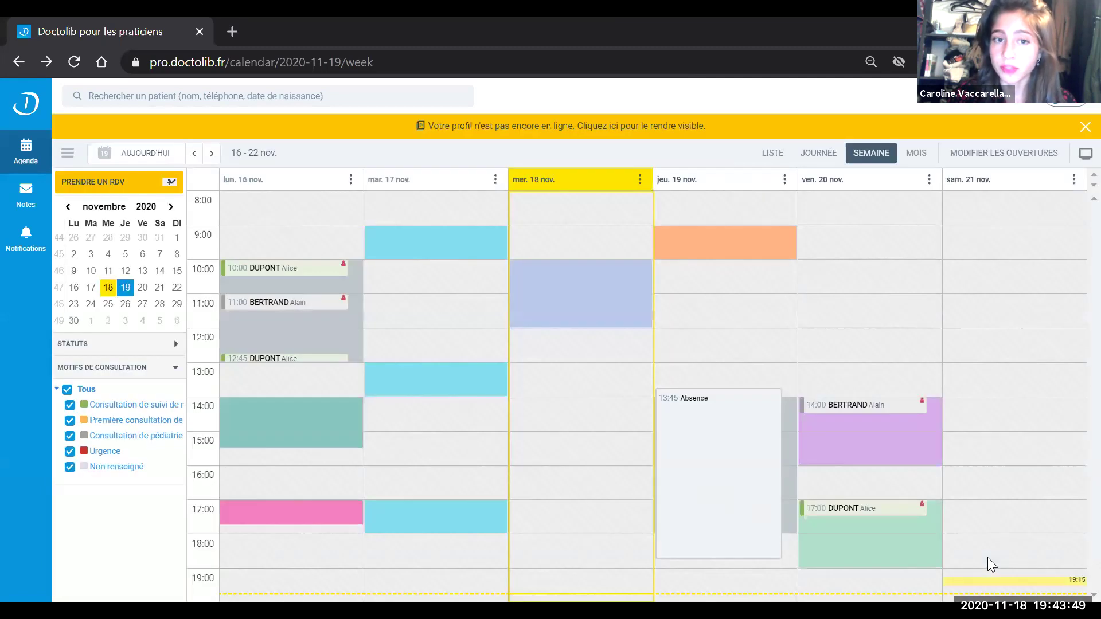
{"action": "left_click", "coordinate": [467, 388]}
{"action": "left_click", "coordinate": [872, 590]}
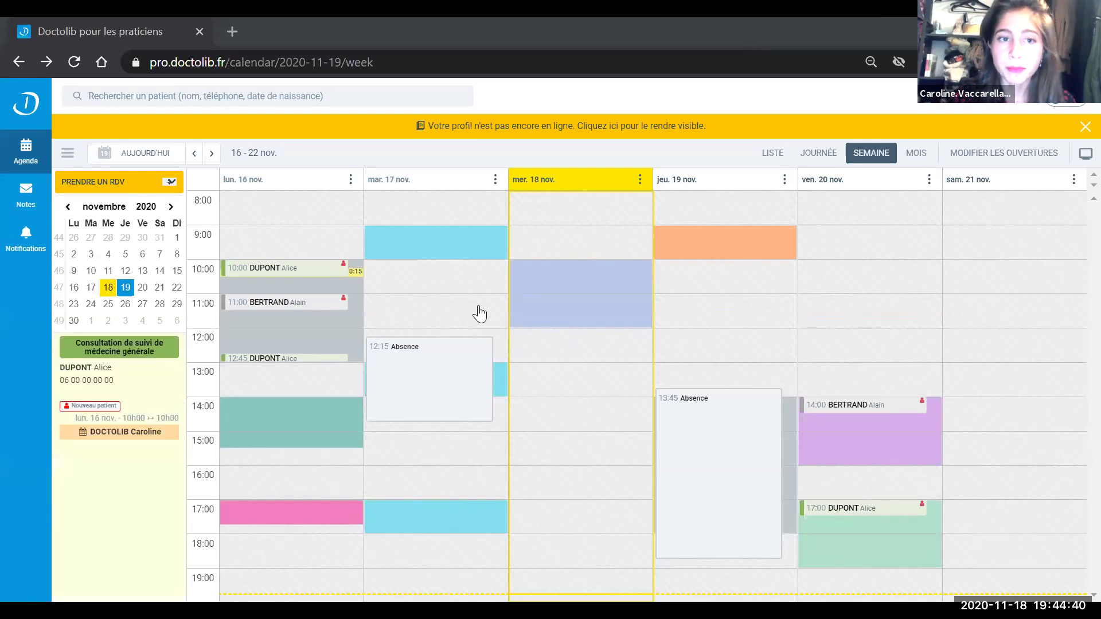
Step: Open the patient's Monday 16 November 10:00 appointment, view the page for referring them to a colleague, and return to the agenda
{"action": "left_click", "coordinate": [306, 268]}
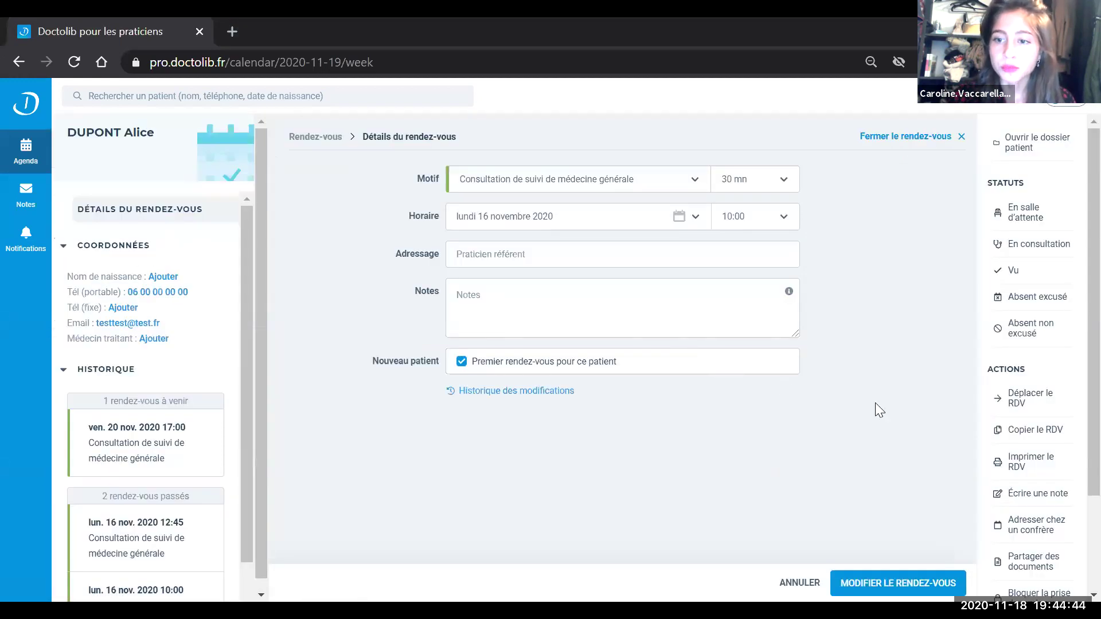
{"action": "scroll", "coordinate": [1014, 418], "scroll_direction": "down", "scroll_amount": 2}
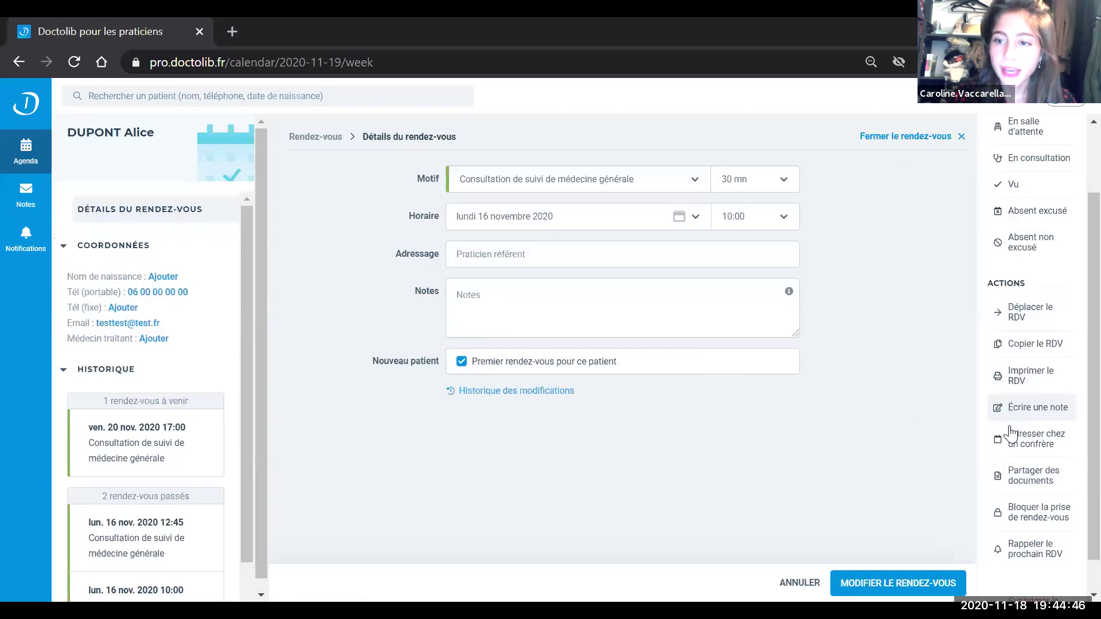
{"action": "left_click", "coordinate": [1042, 439]}
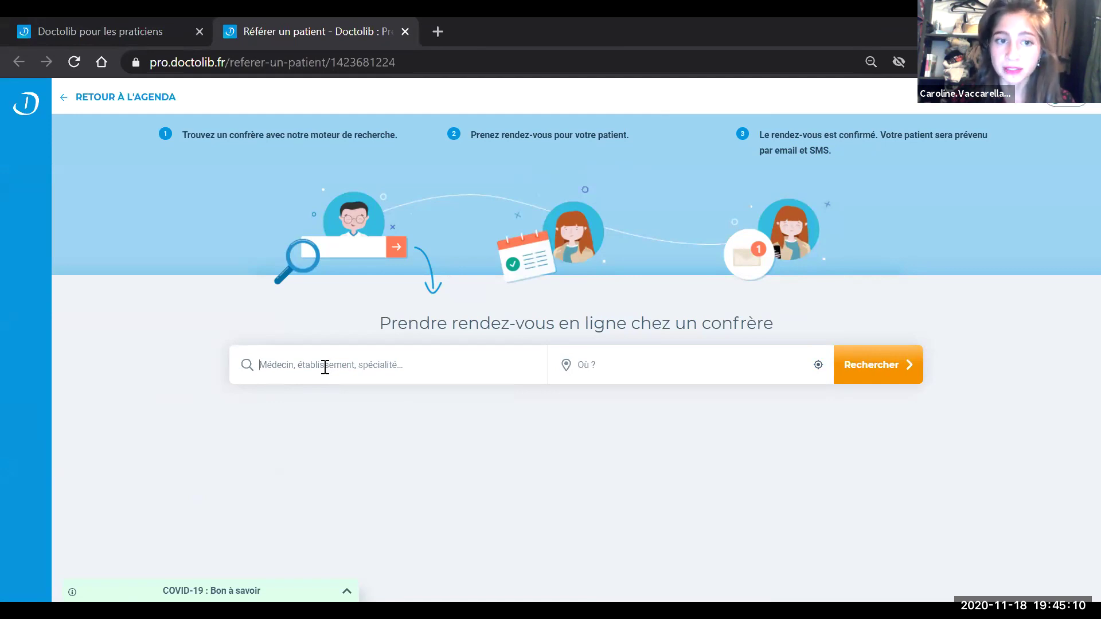
{"action": "left_click", "coordinate": [104, 30]}
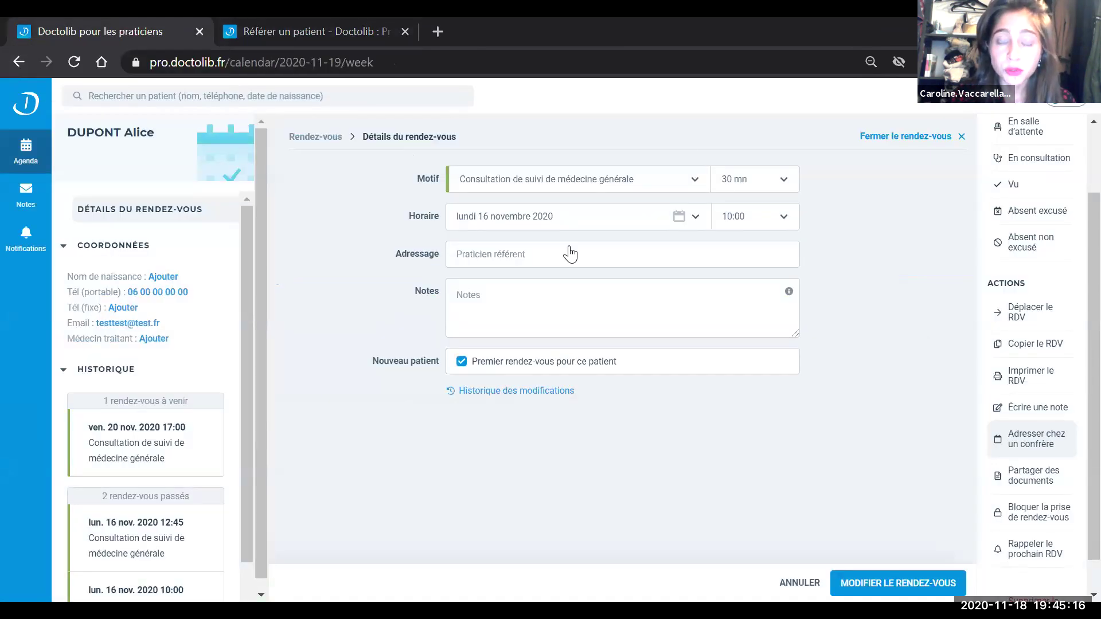
{"action": "key", "text": "alt+Left"}
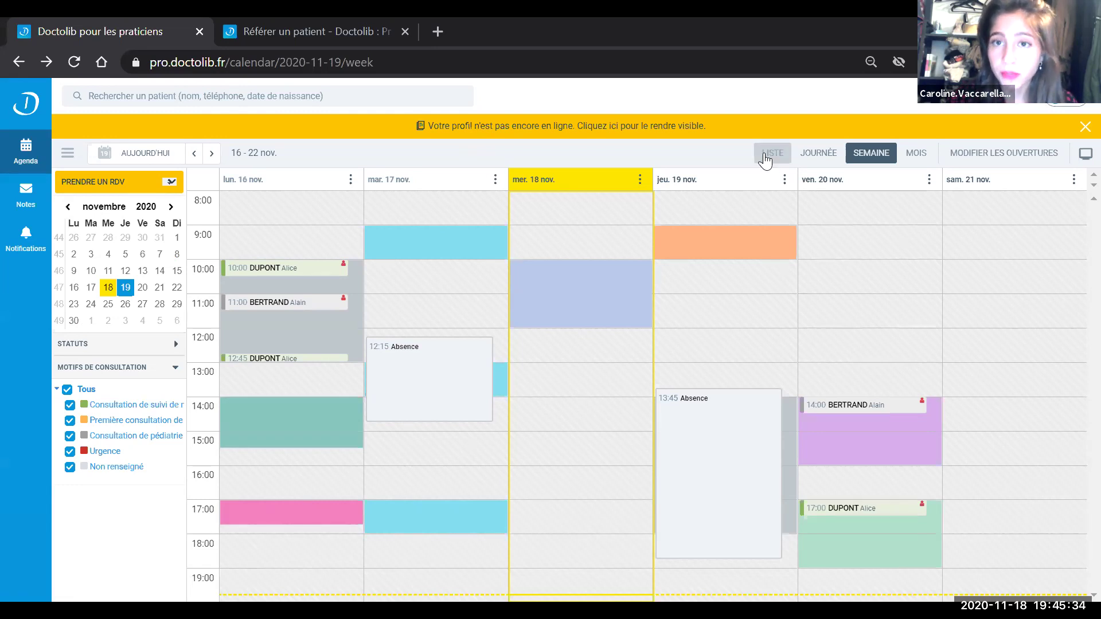
Step: Check the Thursday "Créneaux d'adressage" opening in the opening-period editor and go back to the agenda
{"action": "left_click", "coordinate": [986, 159]}
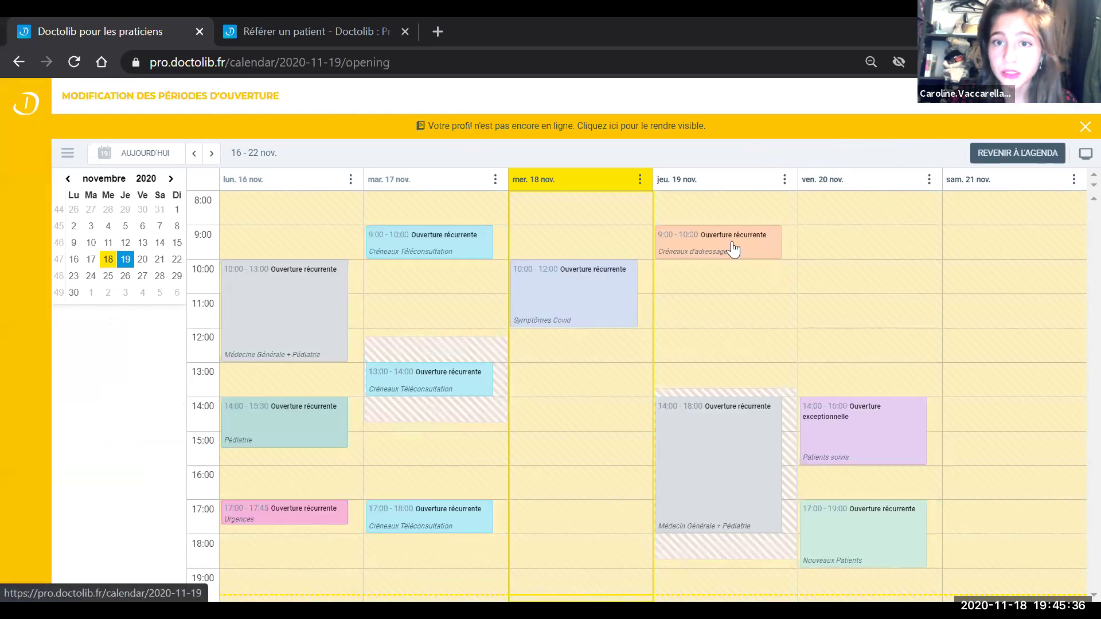
{"action": "mouse_move", "coordinate": [713, 249]}
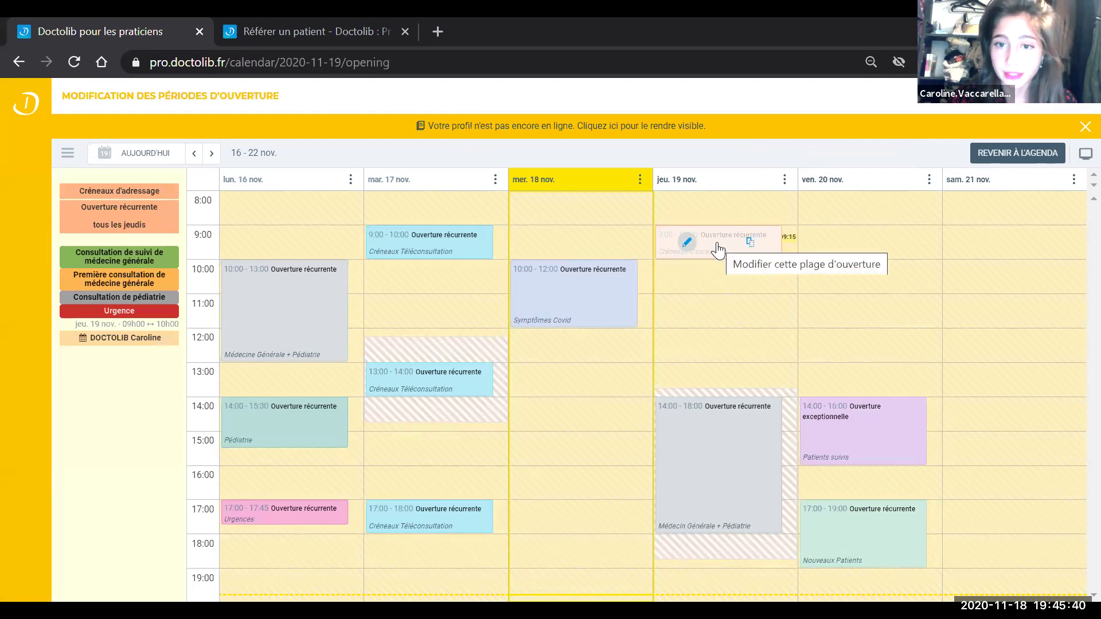
{"action": "left_click", "coordinate": [980, 154]}
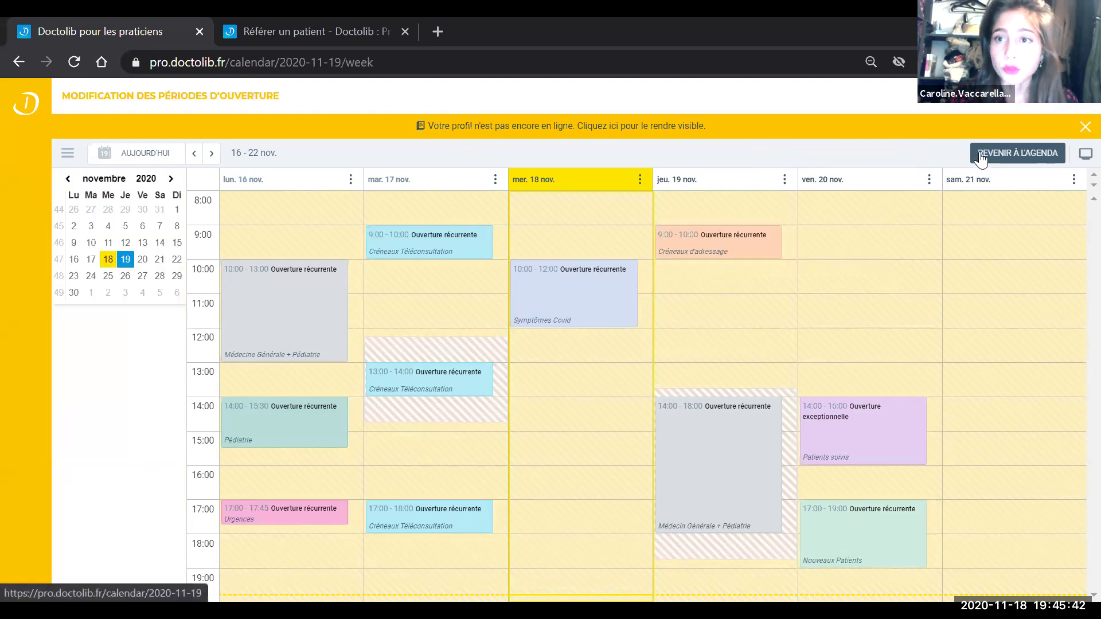
Step: View the online booking choices for "Consultation de suivi de médecine générale" in the consultation reason settings, and return to the agenda
{"action": "left_click", "coordinate": [1062, 109]}
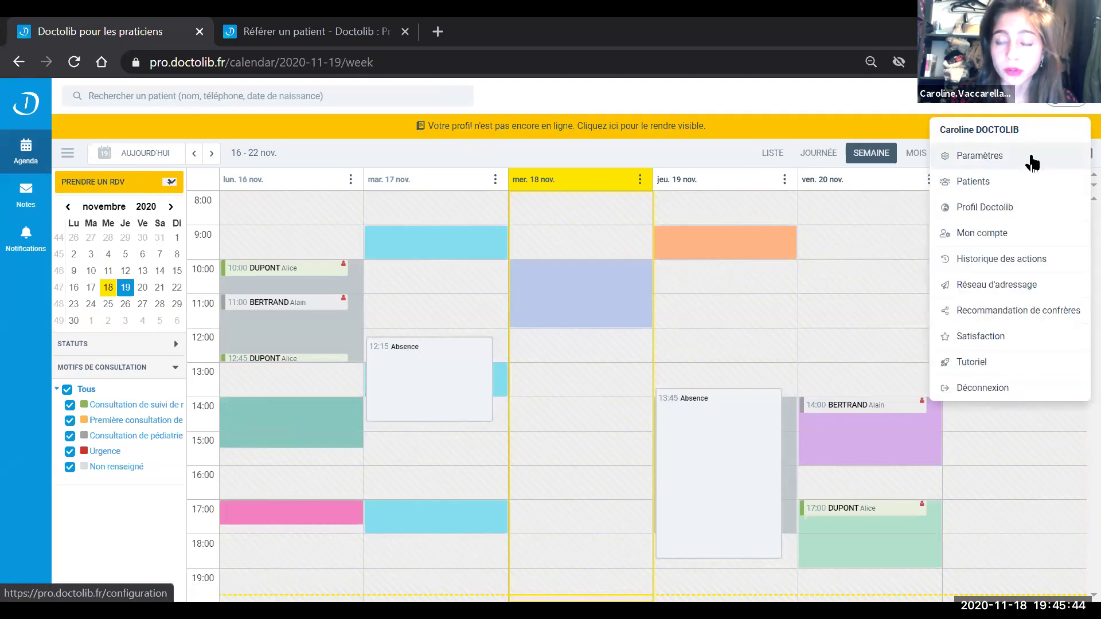
{"action": "left_click", "coordinate": [1030, 157]}
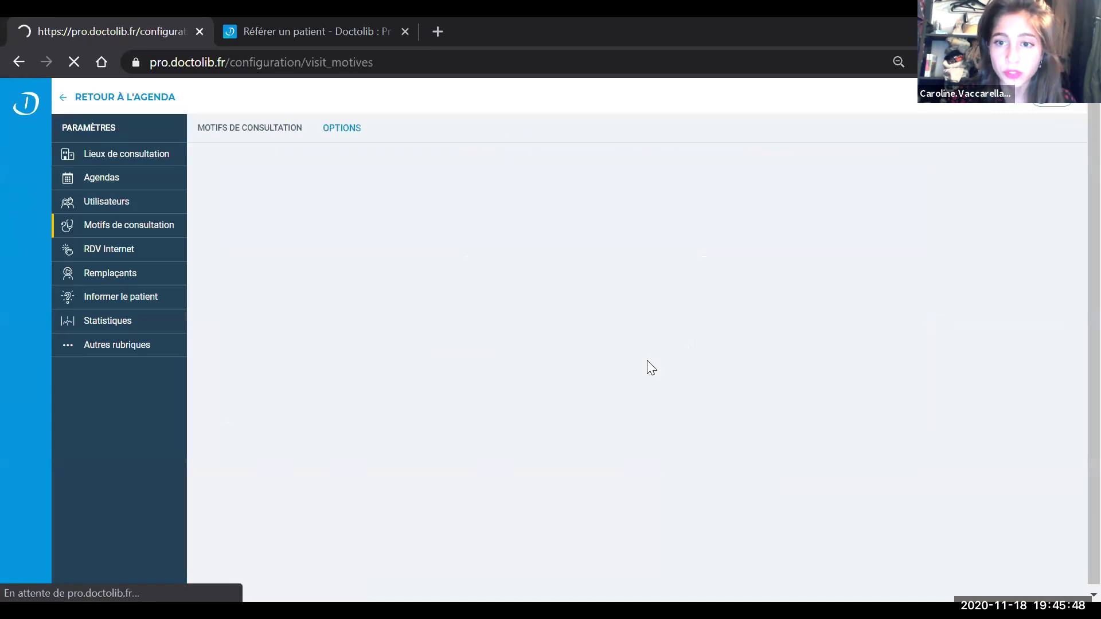
{"action": "left_click", "coordinate": [948, 363]}
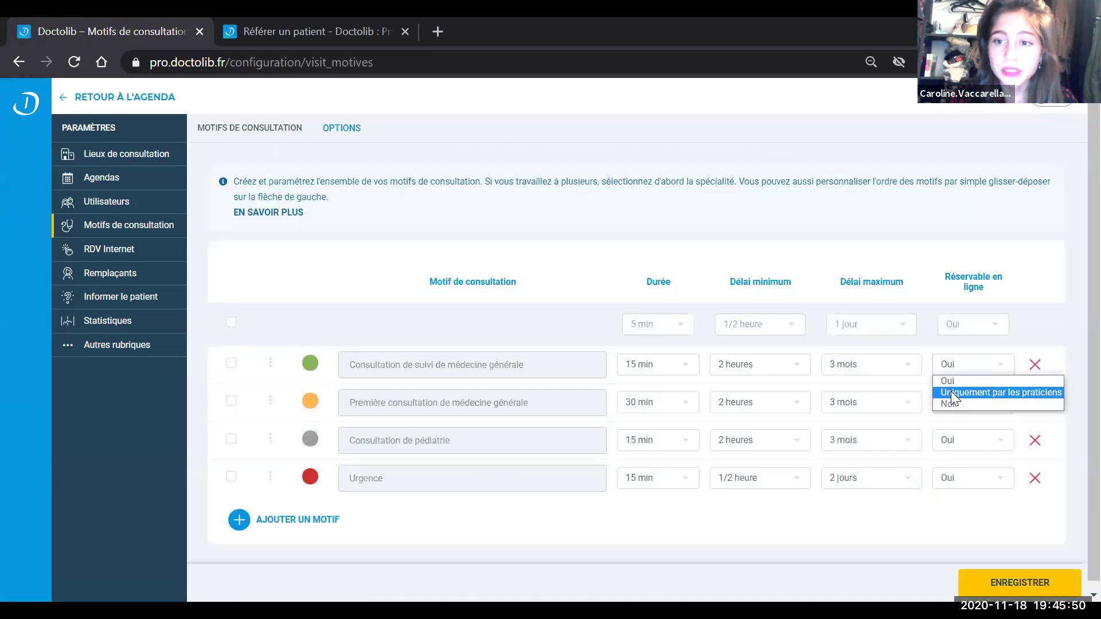
{"action": "left_click", "coordinate": [934, 244]}
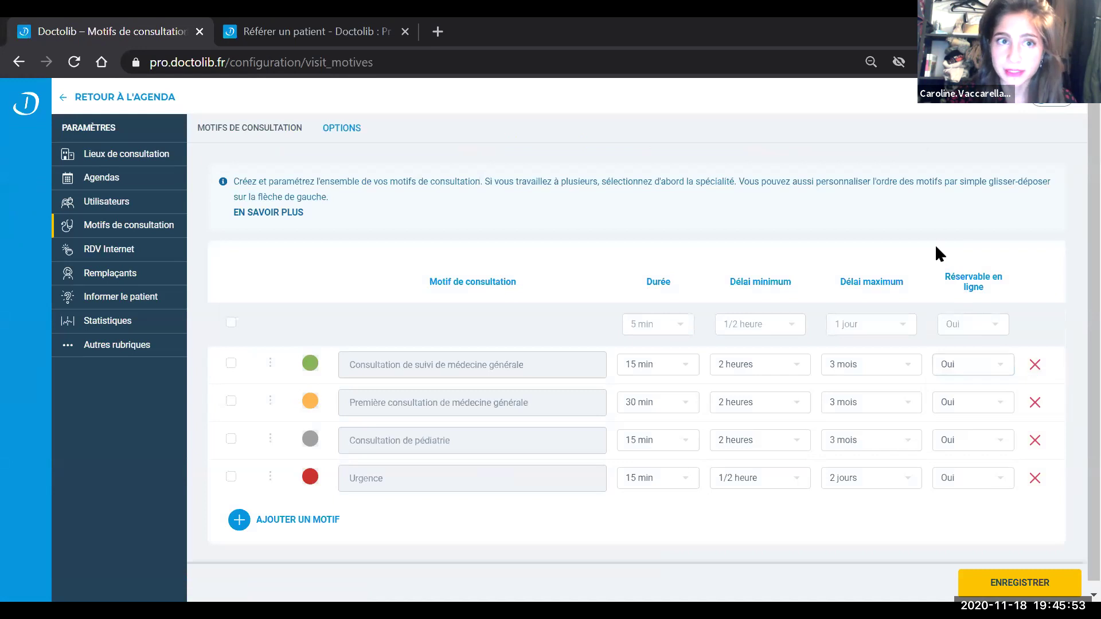
{"action": "left_click", "coordinate": [151, 99]}
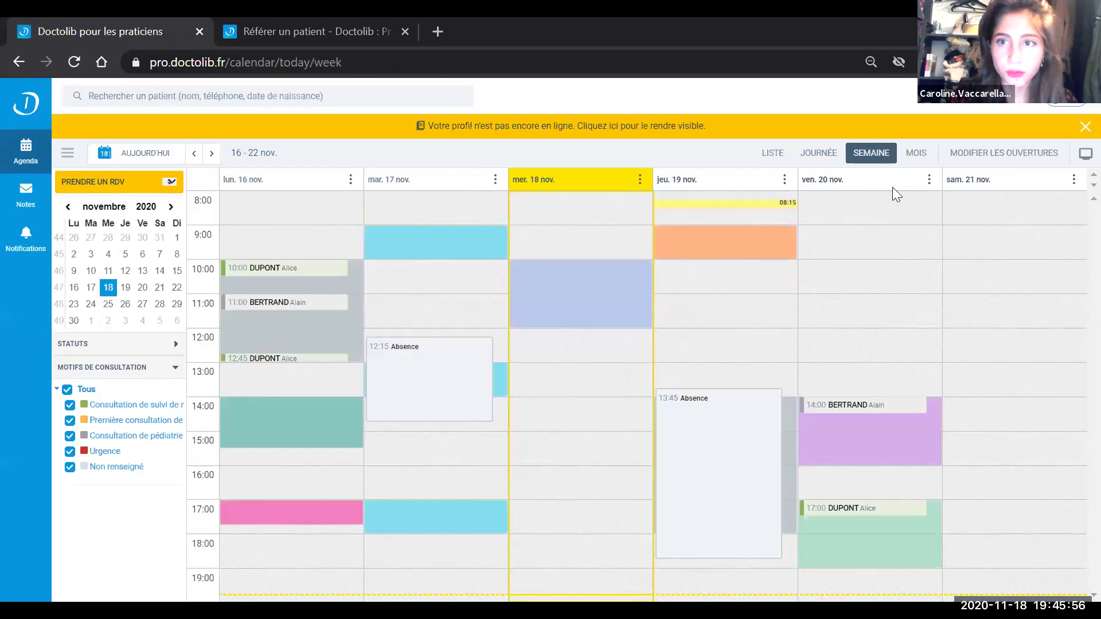
Step: View the form for inviting colleagues to the referral network (Réseau d'adressage) and return to the agenda
{"action": "left_click", "coordinate": [1079, 104]}
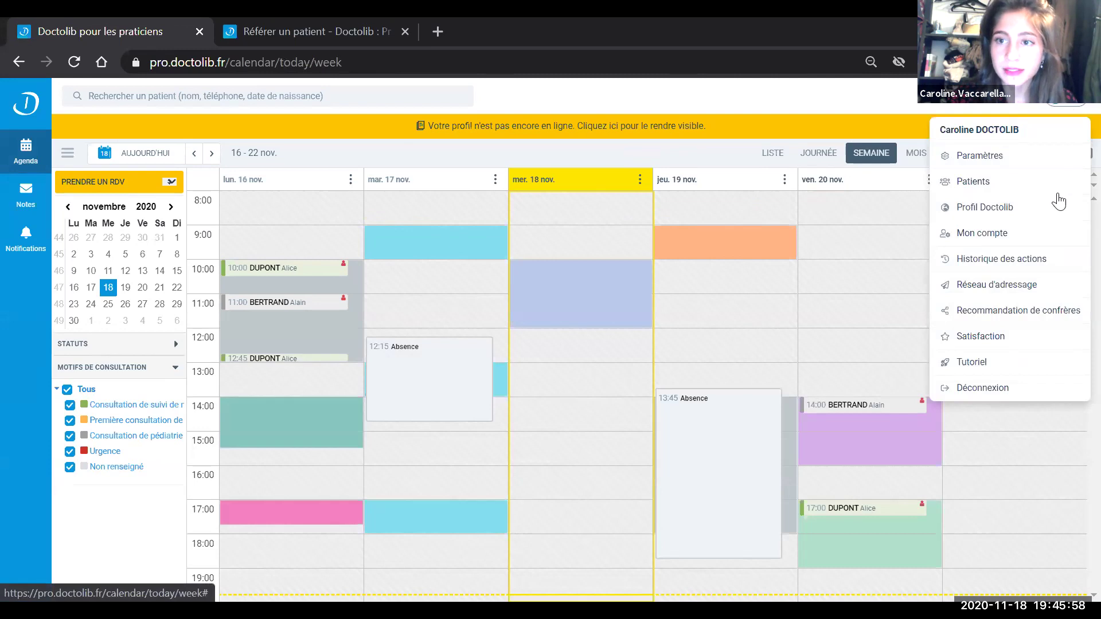
{"action": "left_click", "coordinate": [1032, 283]}
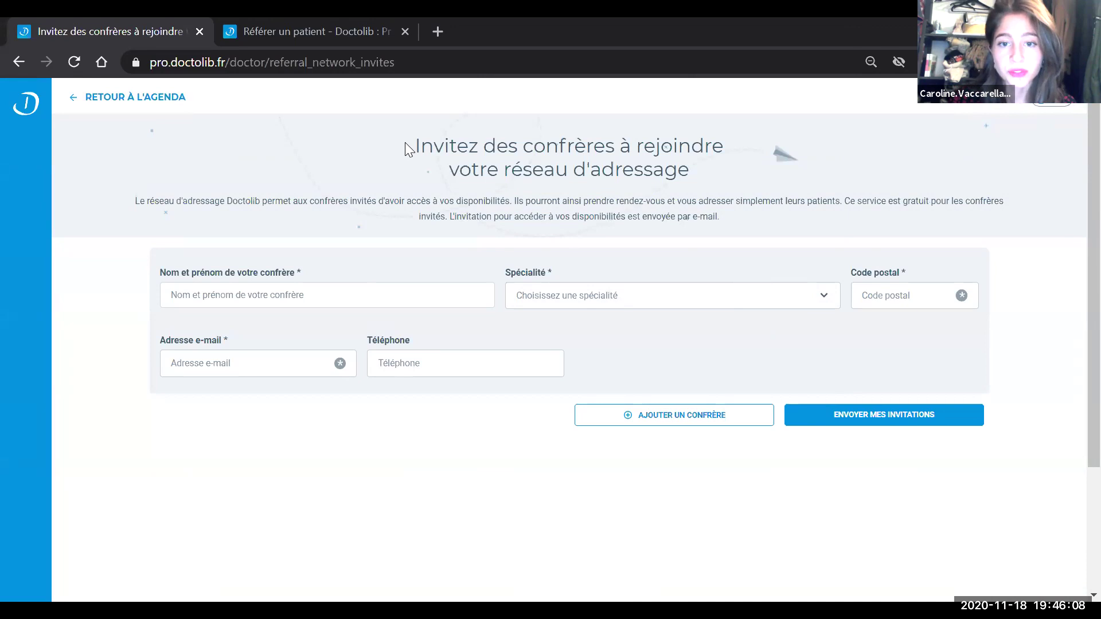
{"action": "left_click", "coordinate": [81, 99]}
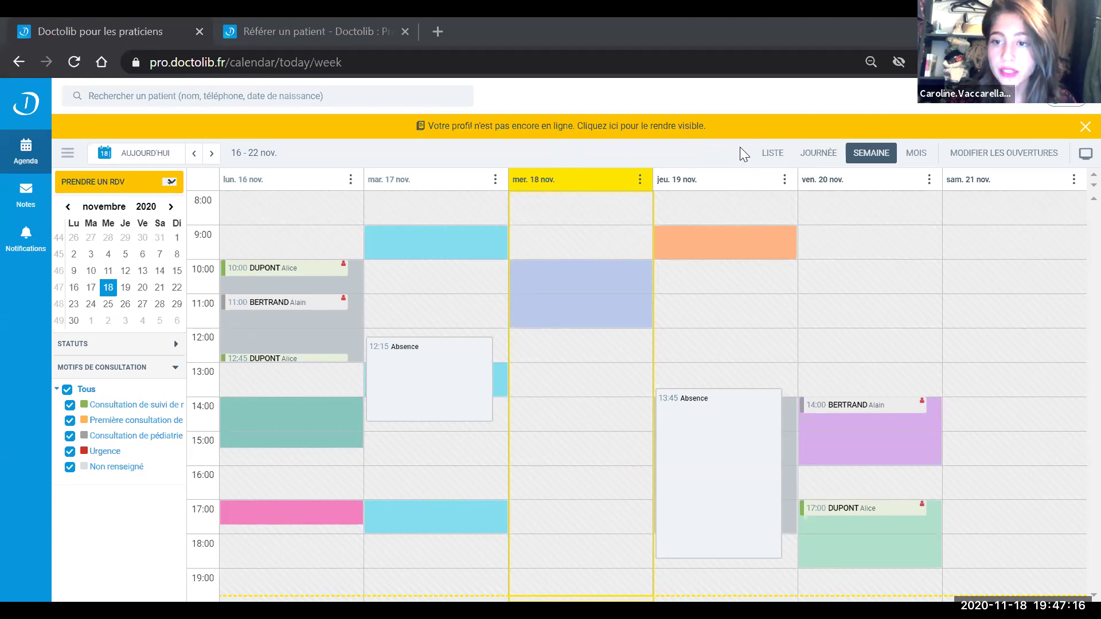
Step: Examine the practitioner's Doctolib profile, including the temporary patient notice, the map and access information, and the professional presentation
{"action": "left_click", "coordinate": [1061, 104]}
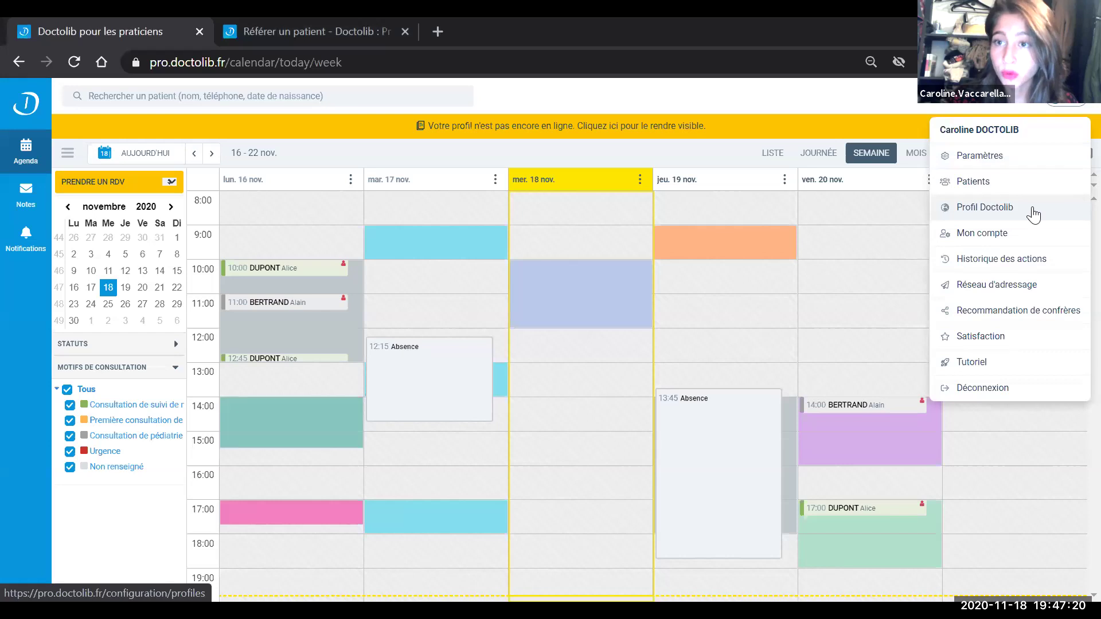
{"action": "left_click", "coordinate": [1034, 212]}
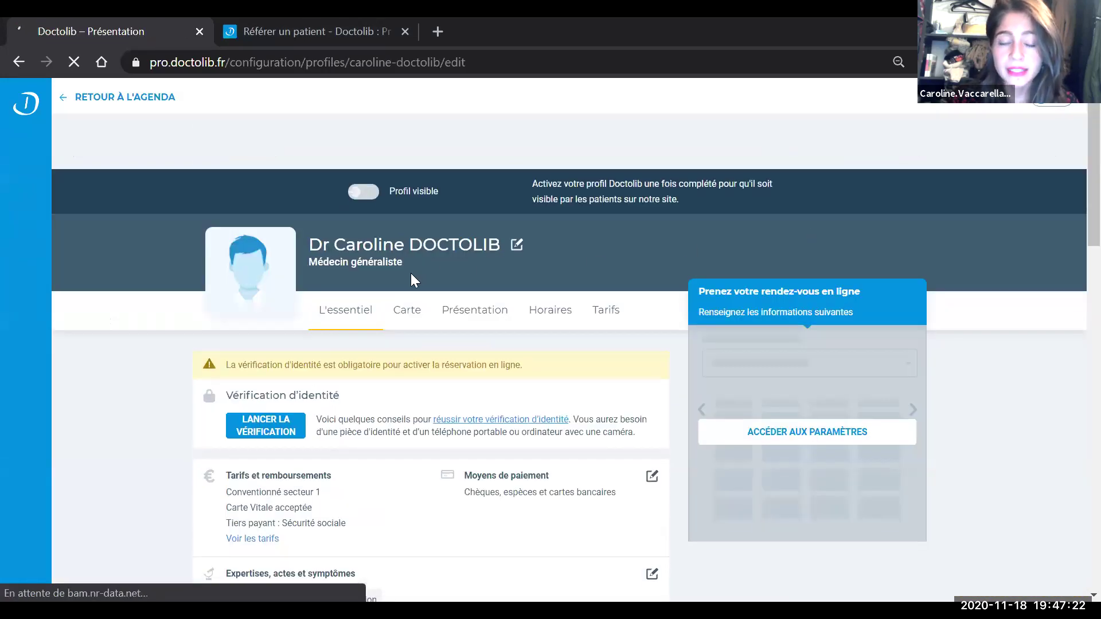
{"action": "scroll", "coordinate": [410, 273], "scroll_direction": "down", "scroll_amount": 2}
{"action": "scroll", "coordinate": [413, 277], "scroll_direction": "down", "scroll_amount": 3}
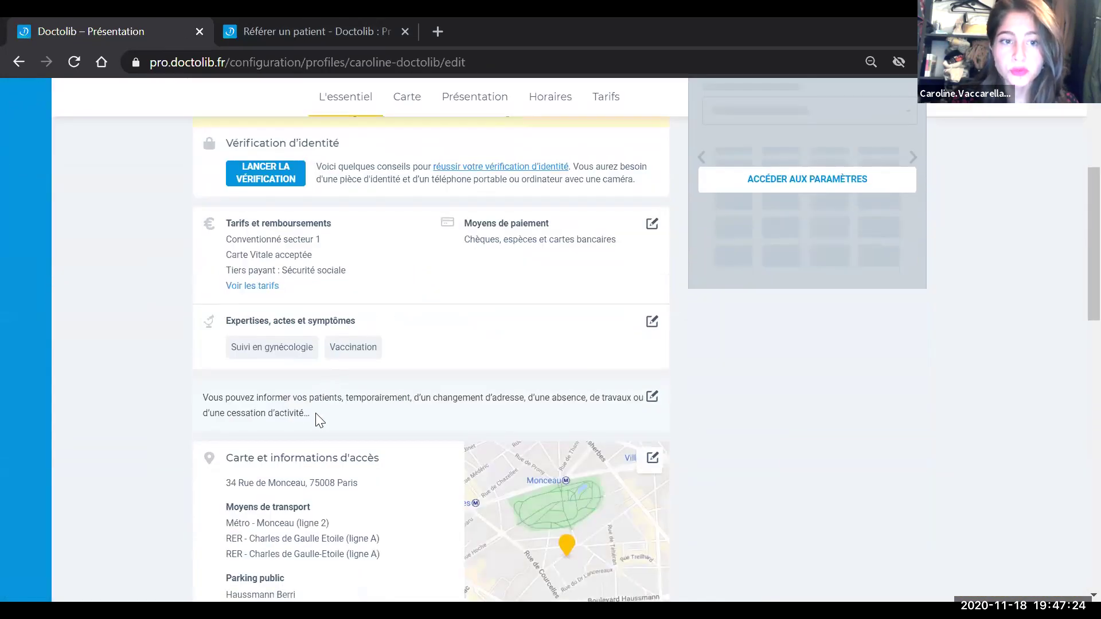
{"action": "triple_click", "coordinate": [208, 398]}
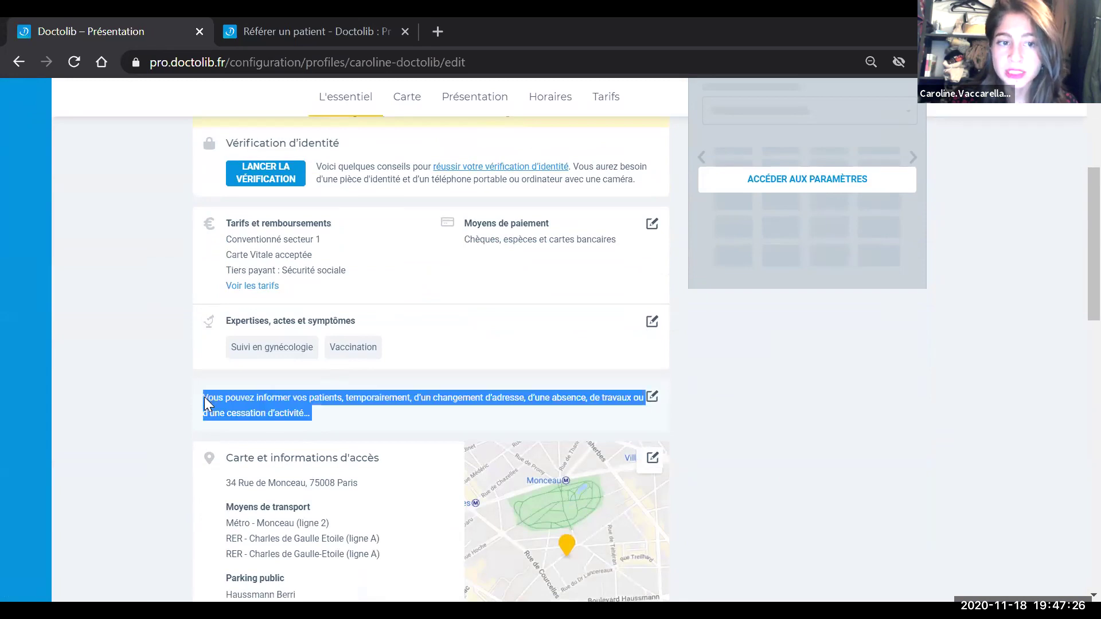
{"action": "scroll", "coordinate": [164, 389], "scroll_direction": "down", "scroll_amount": 2}
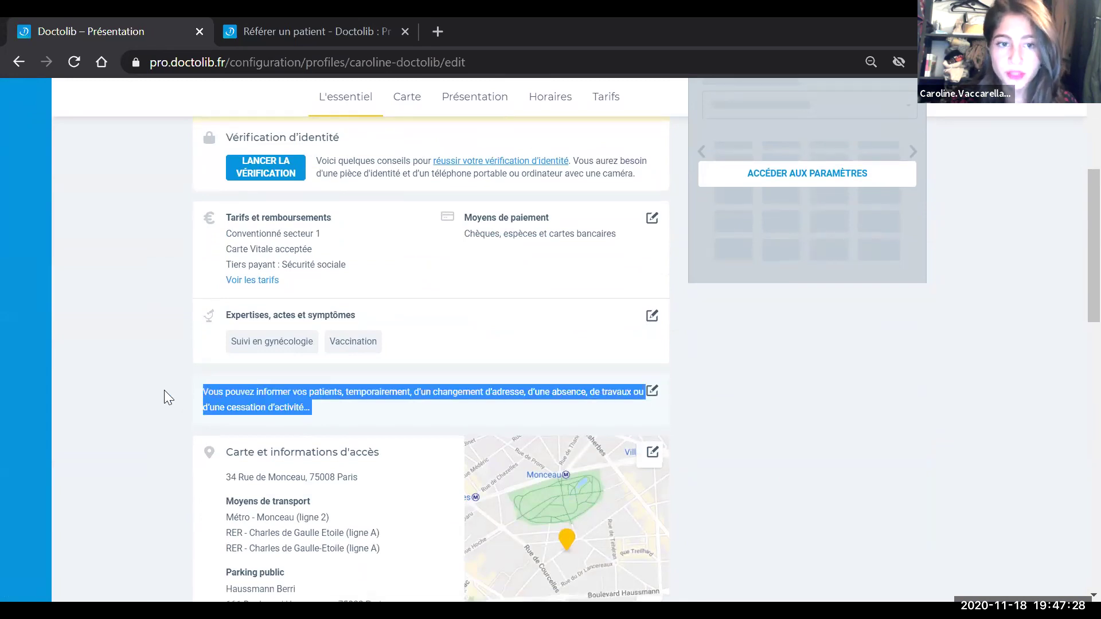
{"action": "scroll", "coordinate": [141, 351], "scroll_direction": "down", "scroll_amount": 3}
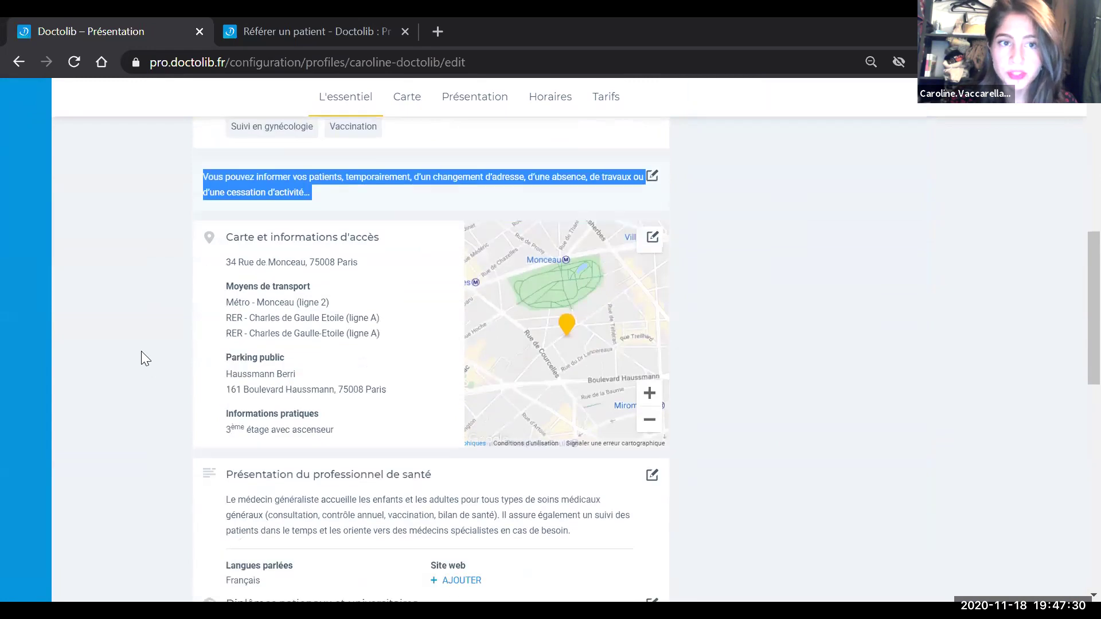
{"action": "scroll", "coordinate": [138, 351], "scroll_direction": "down", "scroll_amount": 2}
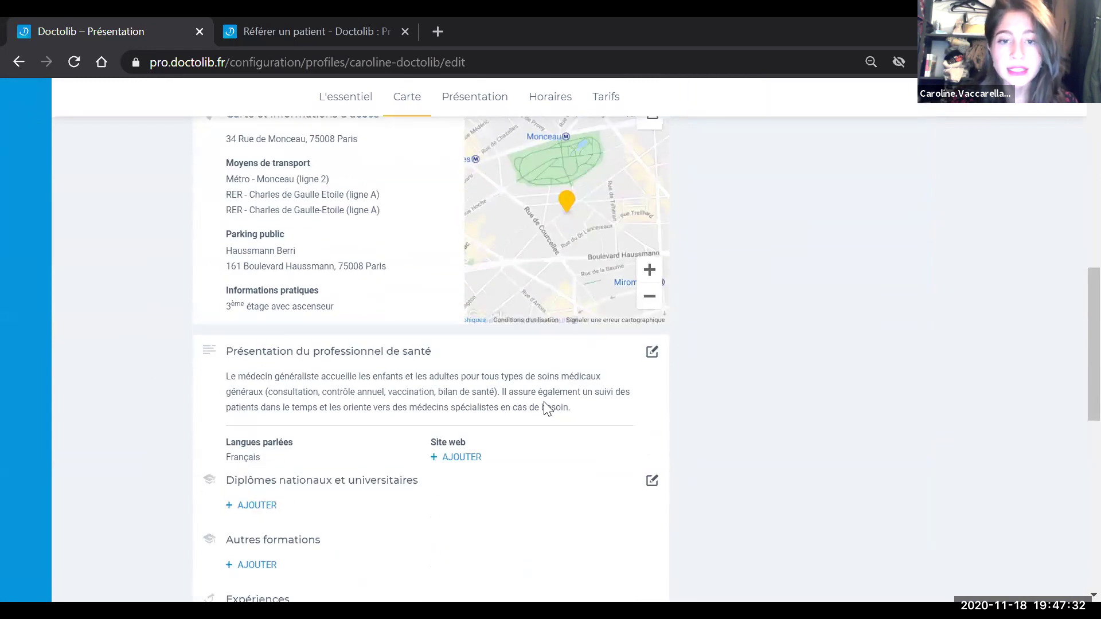
{"action": "left_click_drag", "start_coordinate": [572, 408], "coordinate": [225, 377]}
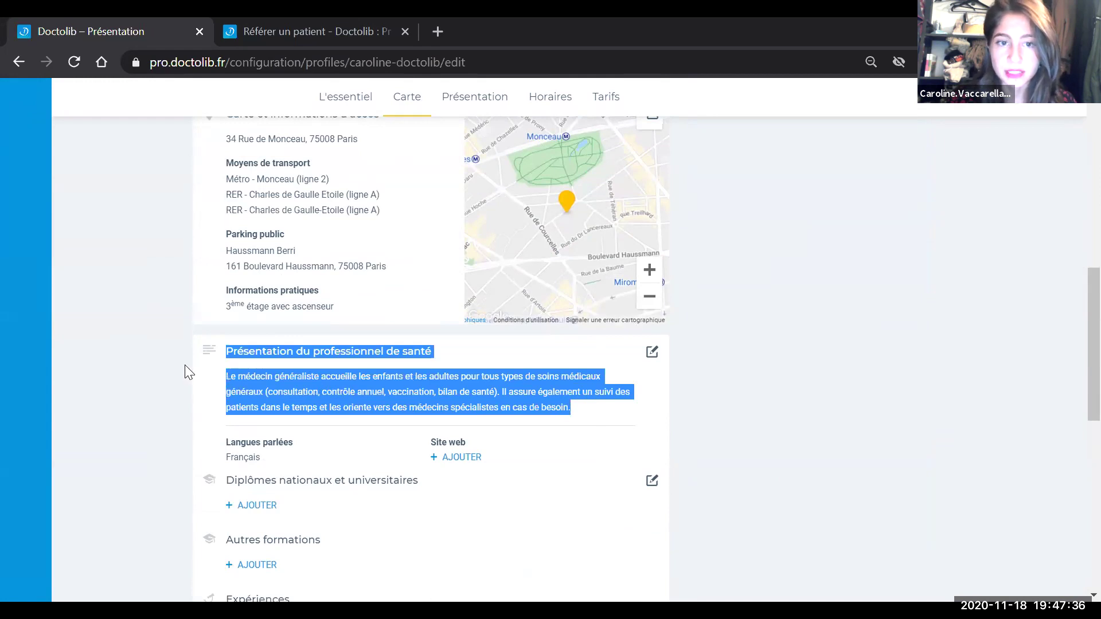
{"action": "scroll", "coordinate": [154, 367], "scroll_direction": "up", "scroll_amount": 10}
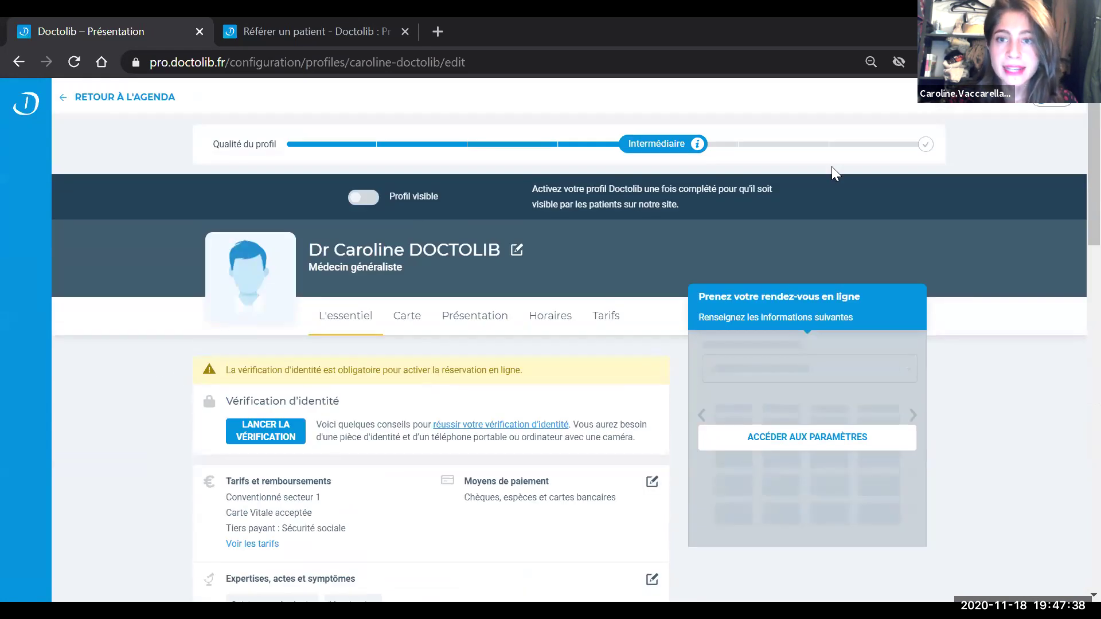
Step: Open the patient instructions (Consignes) under the "Informer le patient" settings
{"action": "left_click", "coordinate": [1052, 104]}
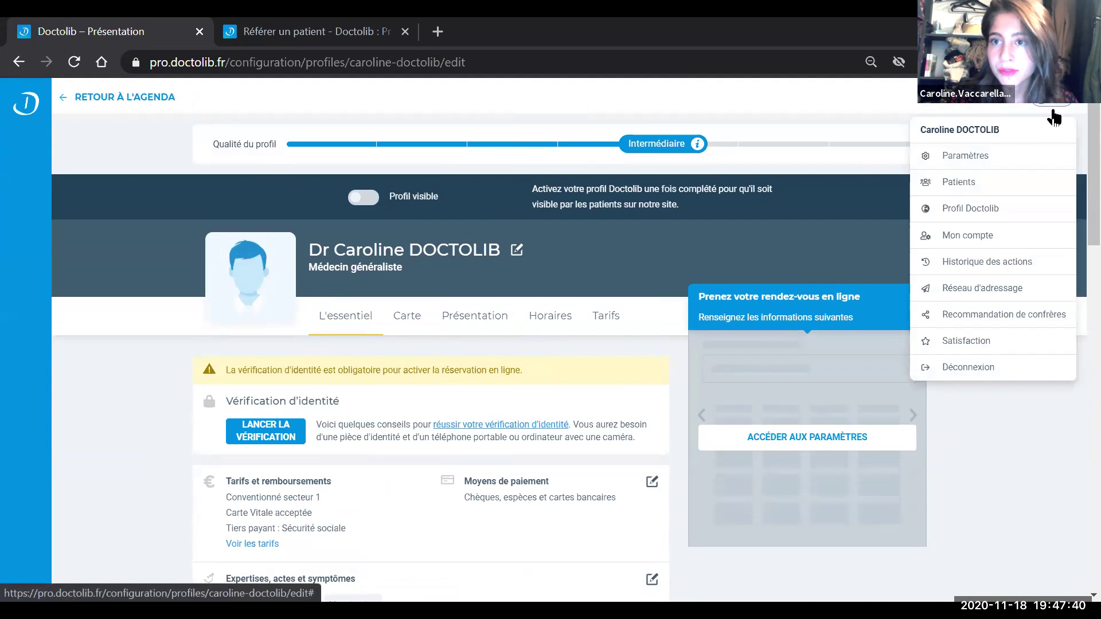
{"action": "left_click", "coordinate": [1040, 159]}
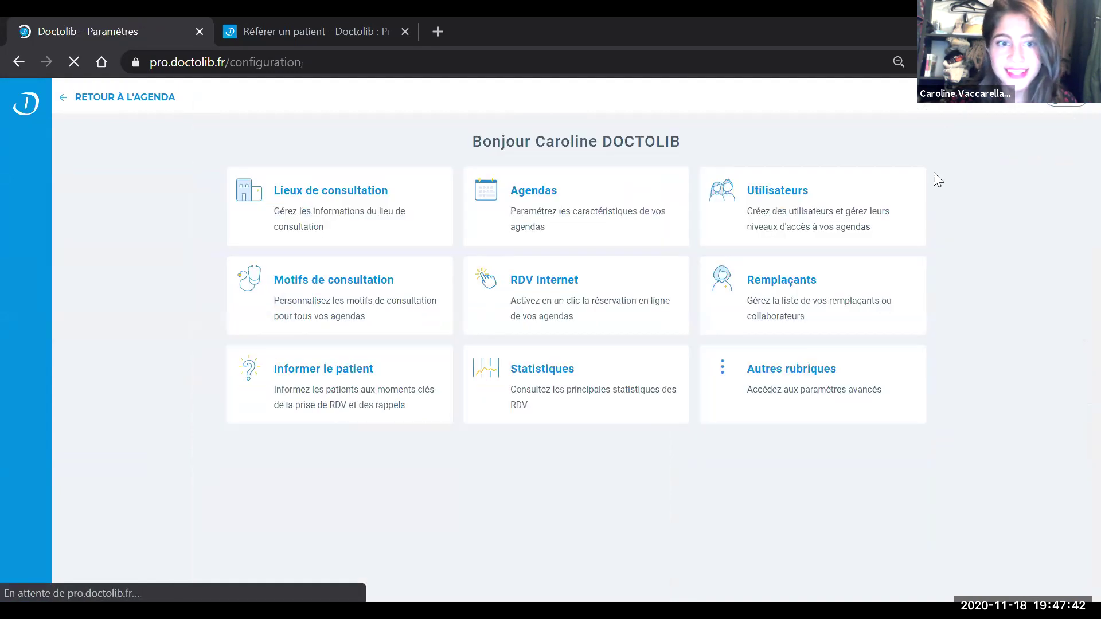
{"action": "left_click", "coordinate": [352, 381]}
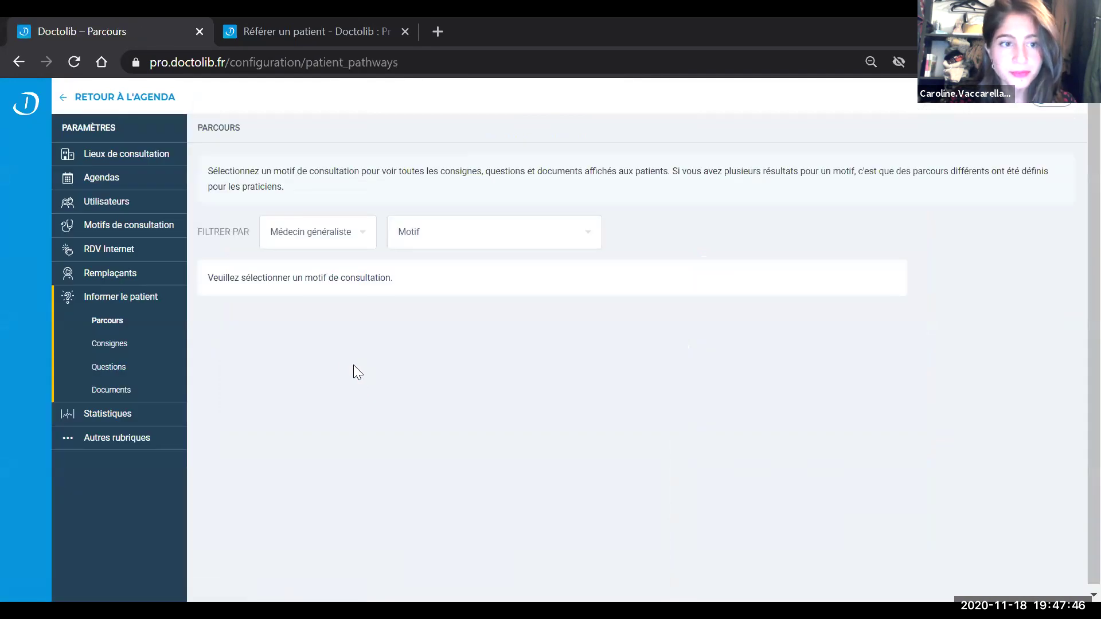
{"action": "left_click", "coordinate": [160, 350]}
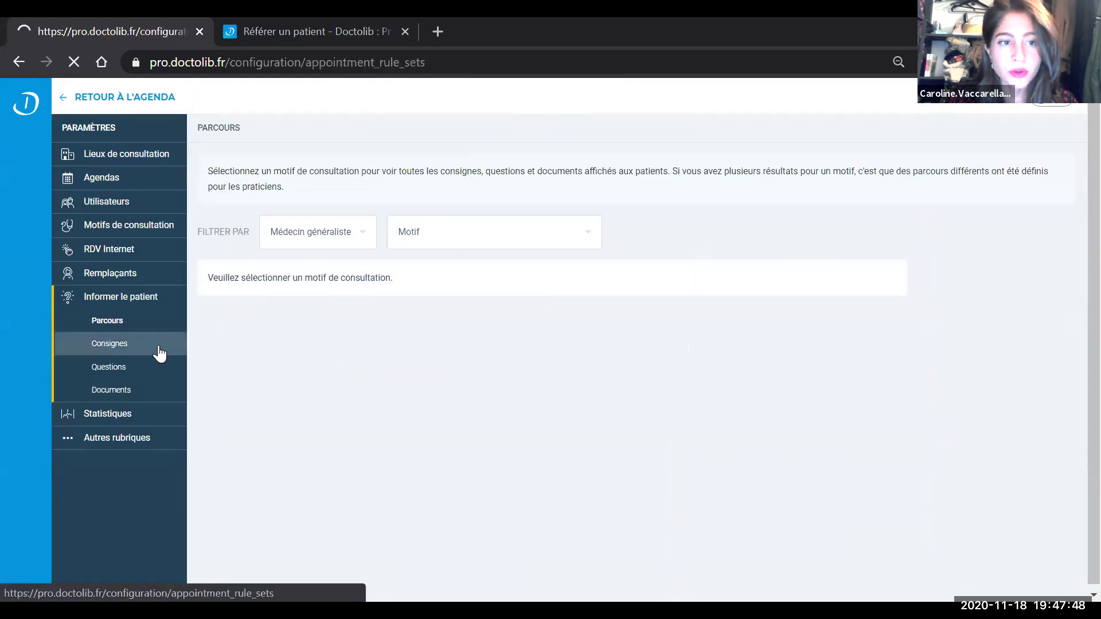
Step: Examine the patient instructions shown before and after booking, including the COVID-19 recommendations and the documents to bring
{"action": "scroll", "coordinate": [246, 341], "scroll_direction": "down", "scroll_amount": 3}
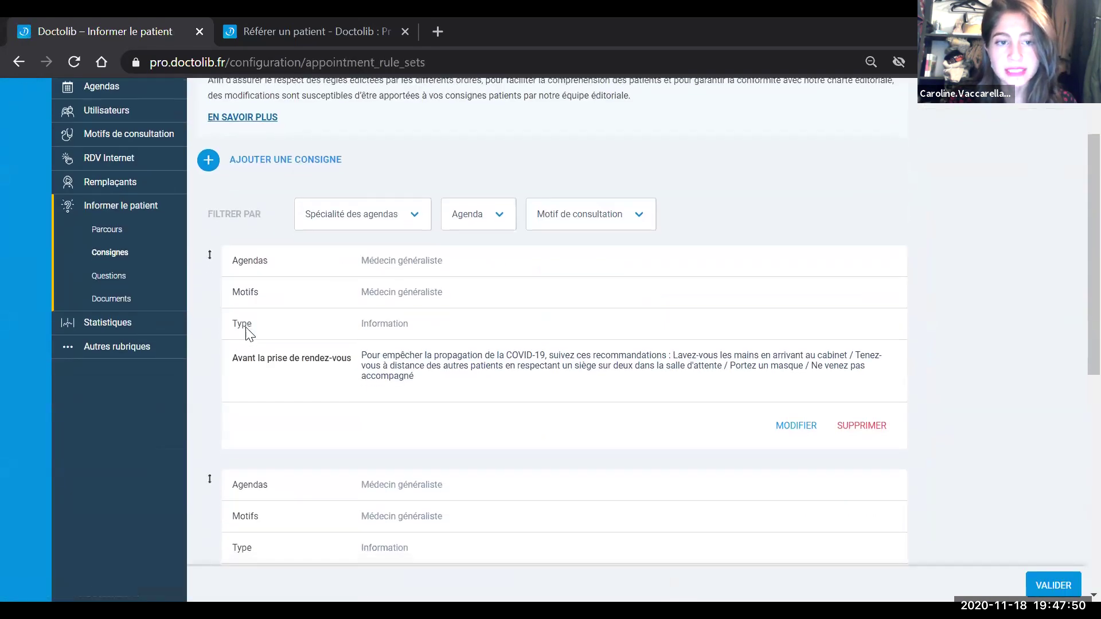
{"action": "left_click_drag", "start_coordinate": [348, 280], "coordinate": [233, 283]}
{"action": "left_click", "coordinate": [235, 286]}
{"action": "scroll", "coordinate": [246, 295], "scroll_direction": "down", "scroll_amount": 3}
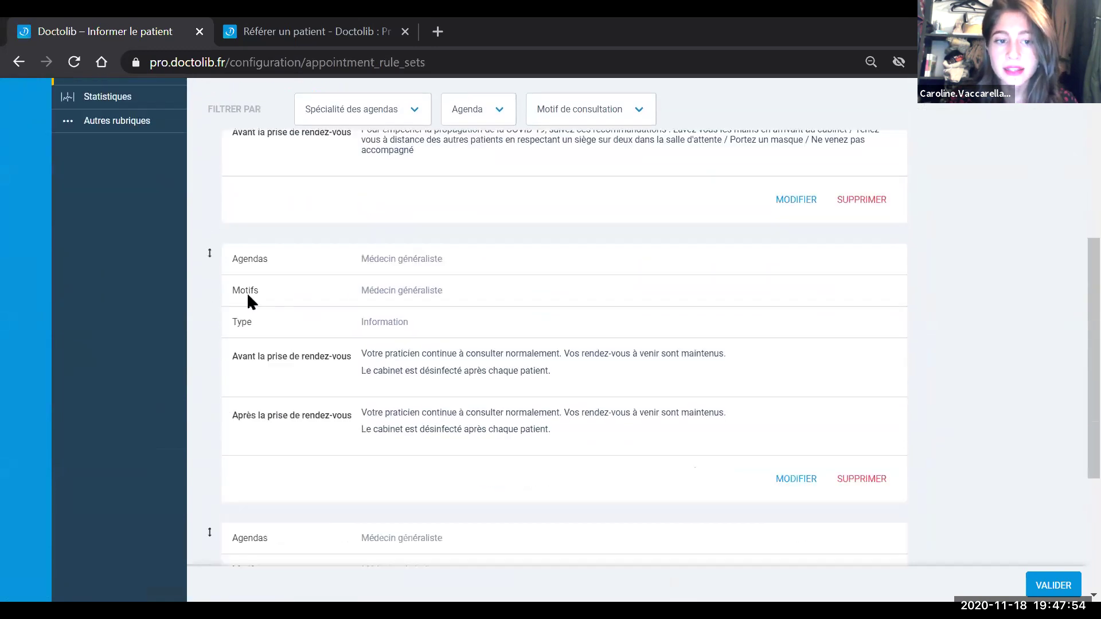
{"action": "left_click_drag", "start_coordinate": [353, 393], "coordinate": [240, 393]}
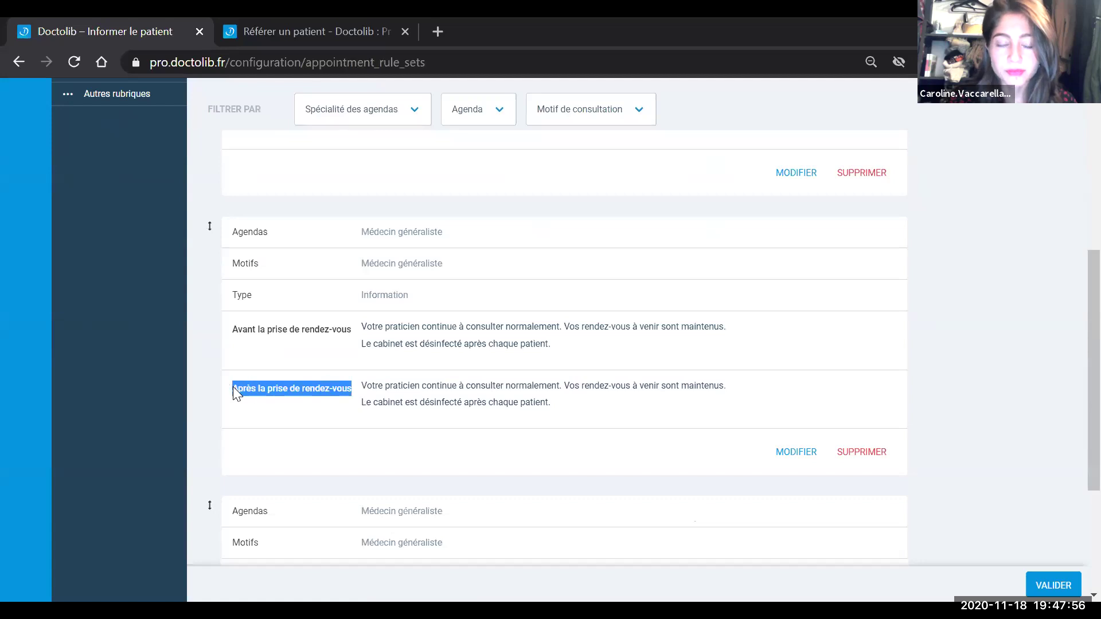
{"action": "left_click", "coordinate": [247, 388]}
{"action": "scroll", "coordinate": [247, 390], "scroll_direction": "up", "scroll_amount": 2}
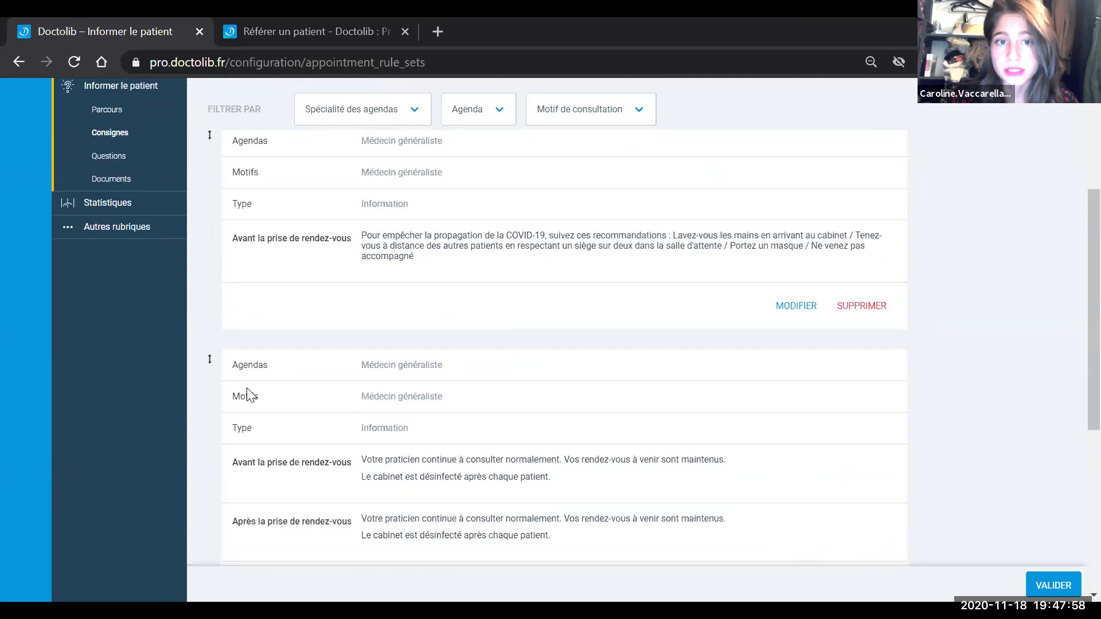
{"action": "scroll", "coordinate": [247, 388], "scroll_direction": "up", "scroll_amount": 1}
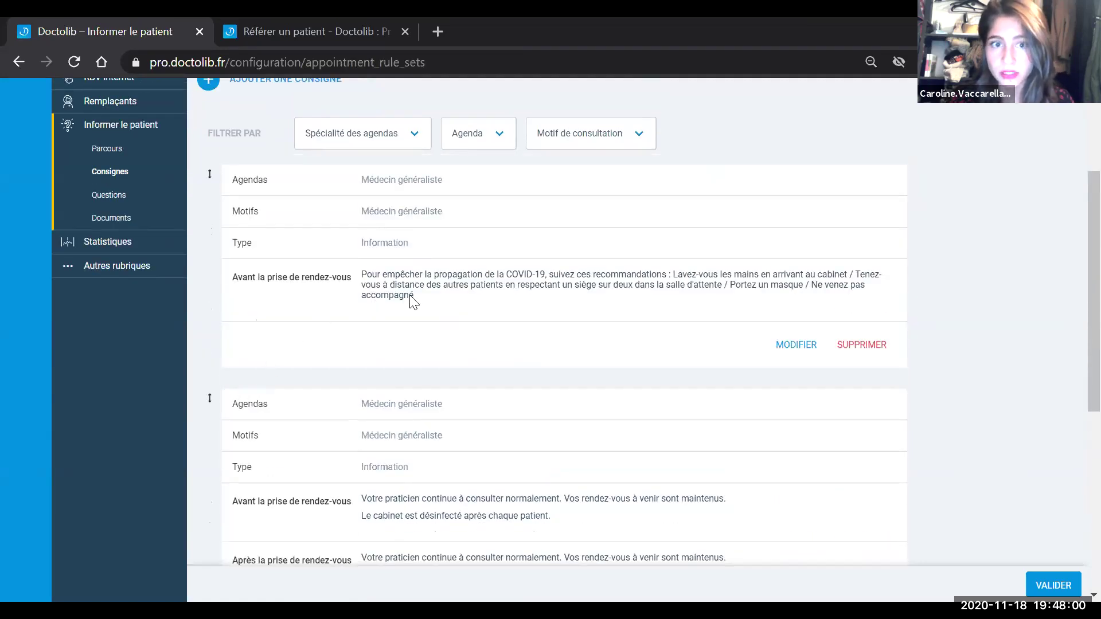
{"action": "scroll", "coordinate": [419, 295], "scroll_direction": "down", "scroll_amount": 3}
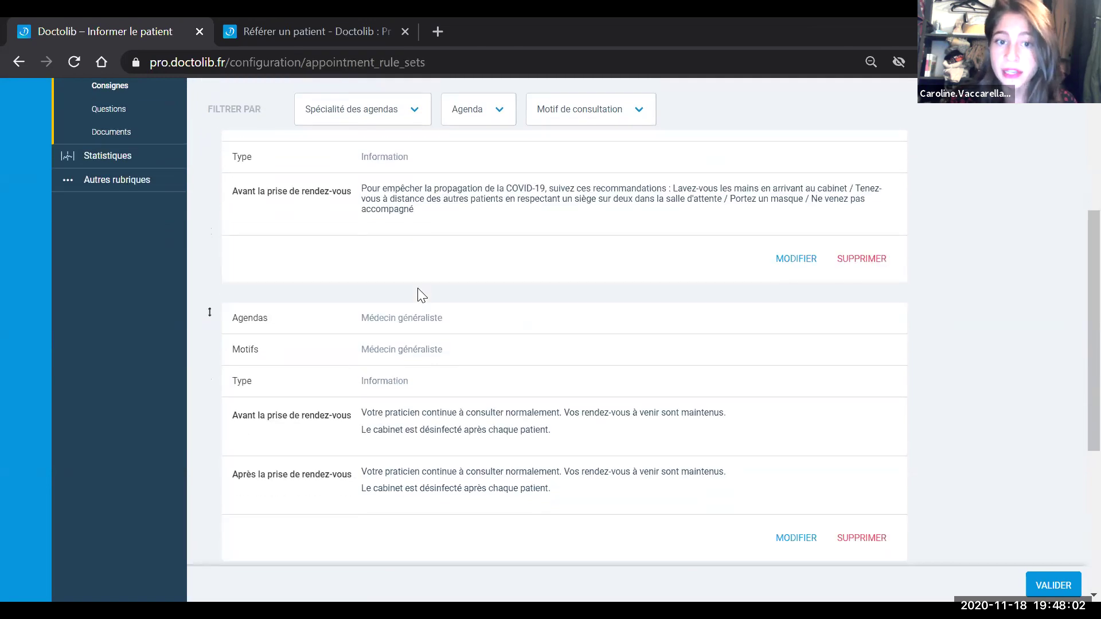
{"action": "scroll", "coordinate": [407, 331], "scroll_direction": "down", "scroll_amount": 3}
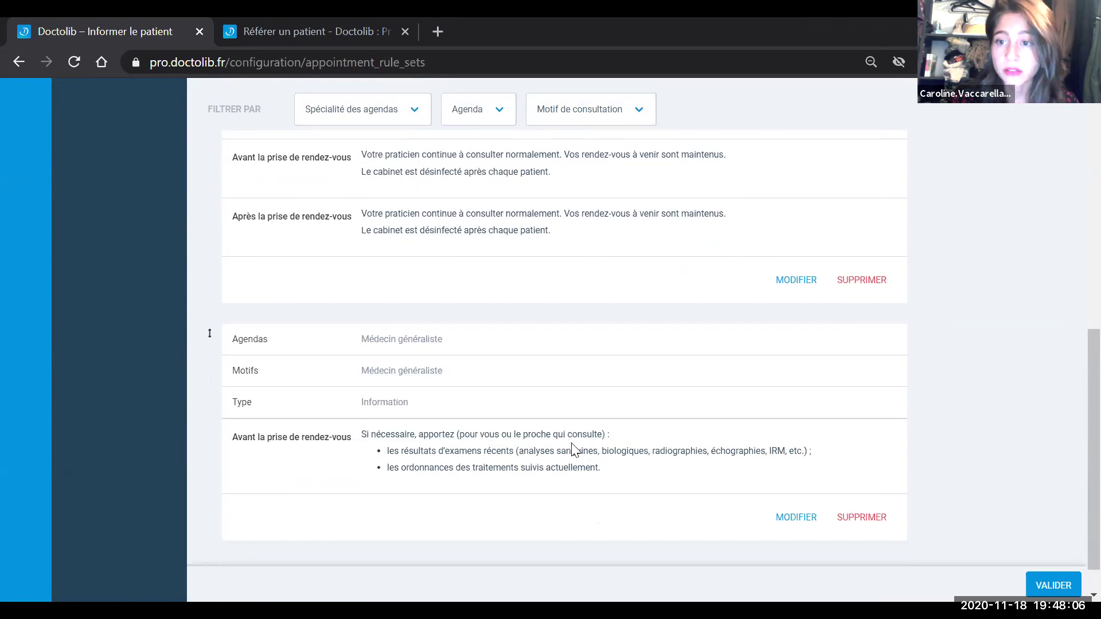
{"action": "scroll", "coordinate": [556, 453], "scroll_direction": "up", "scroll_amount": 15}
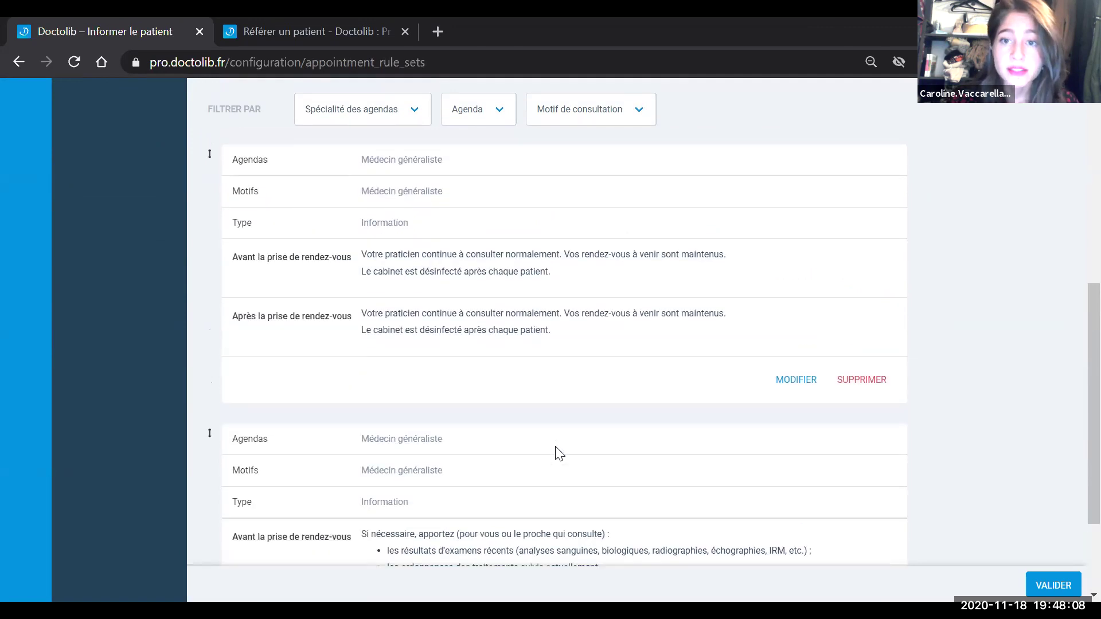